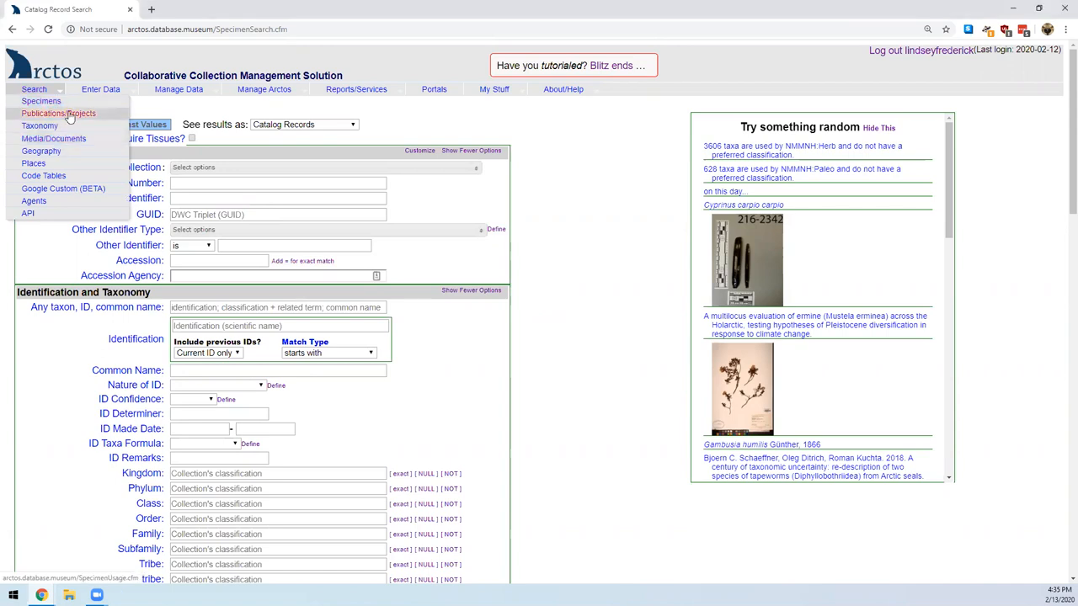
Go to the Publication / Project search page from the Search menu.
click(70, 117)
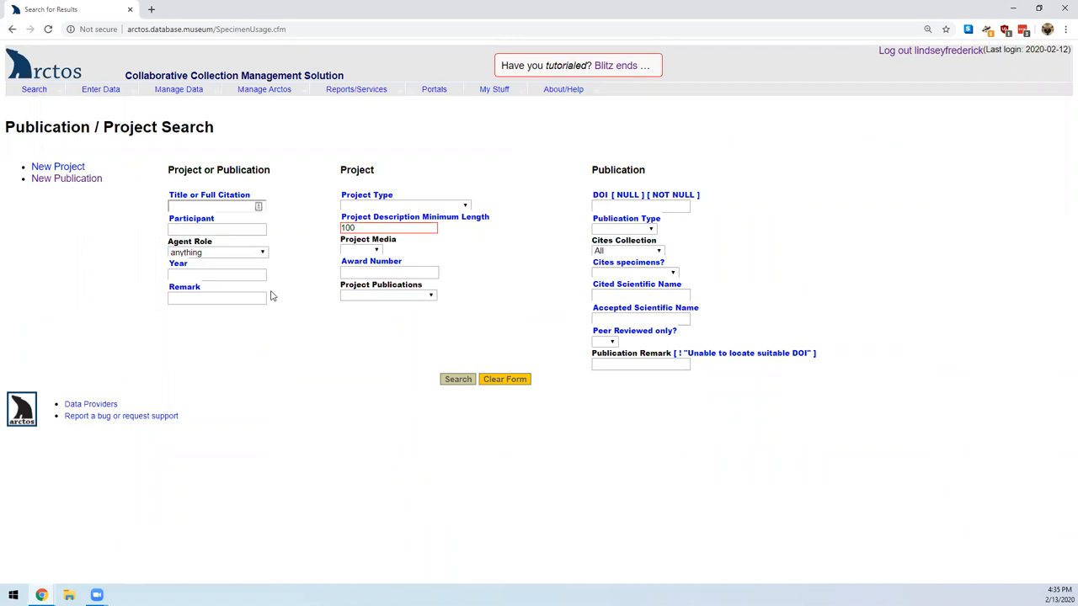
click(181, 204)
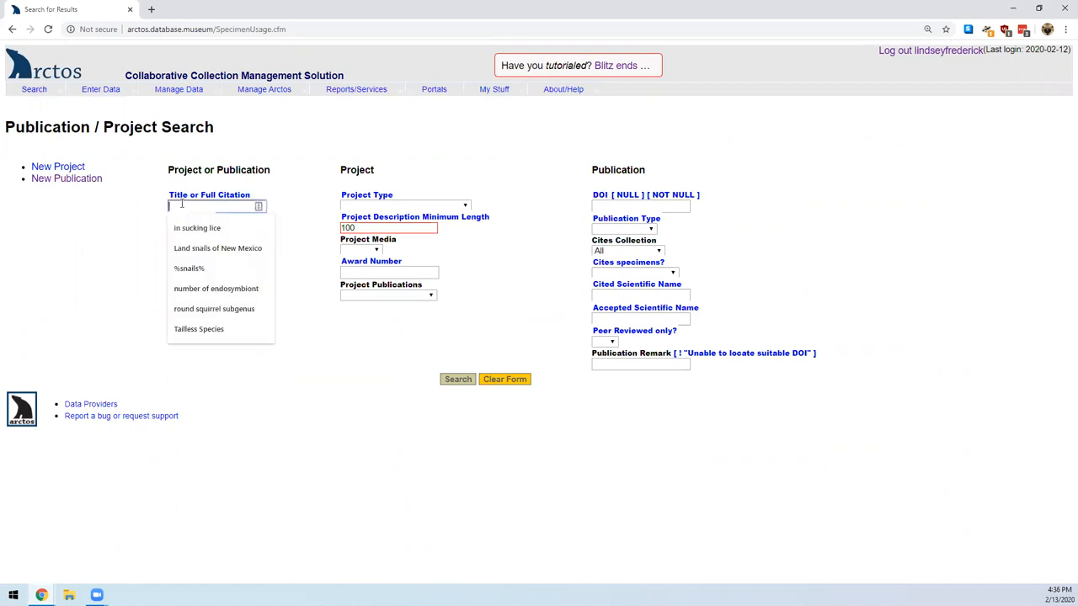
click(193, 228)
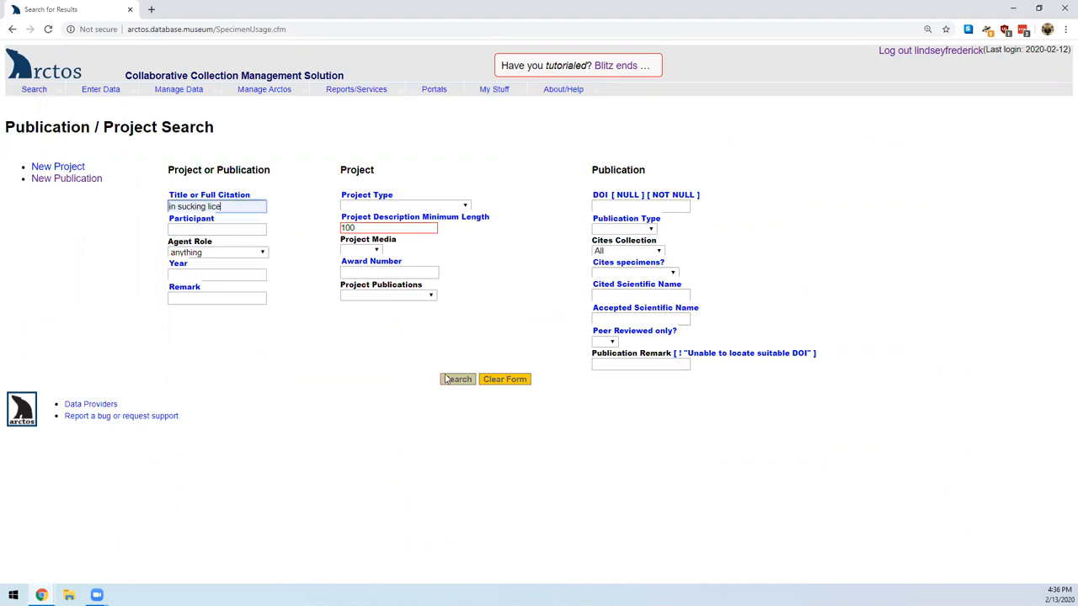
click(457, 380)
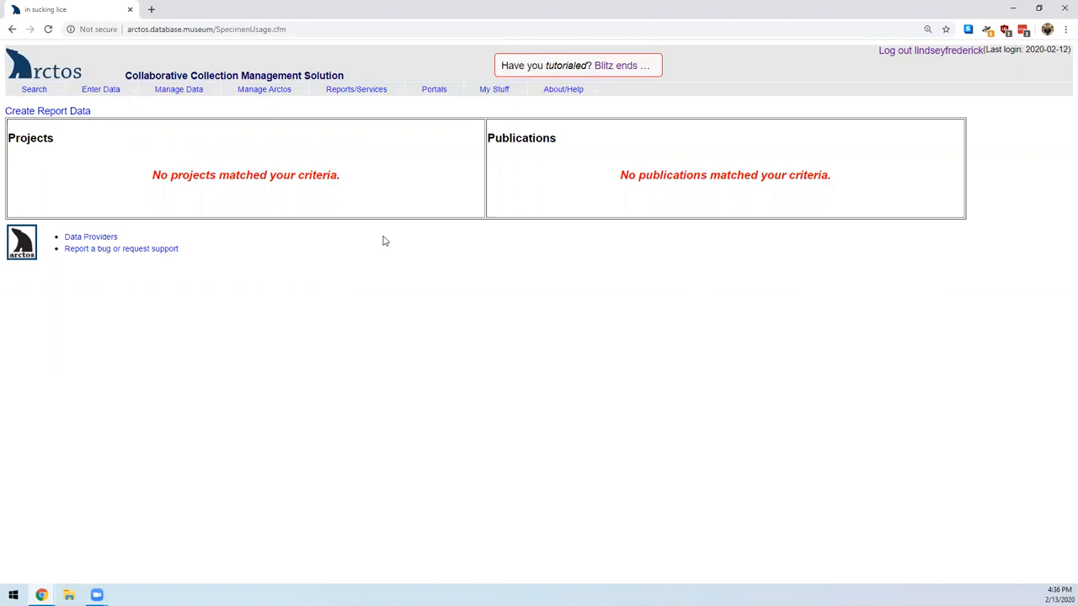
mouse_move(34, 89)
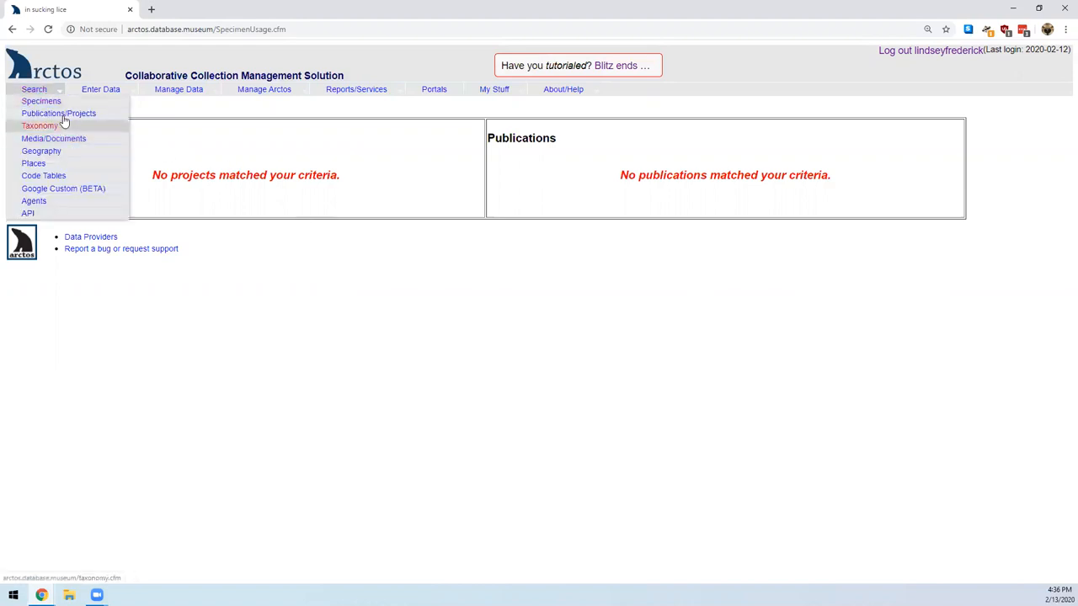
click(64, 115)
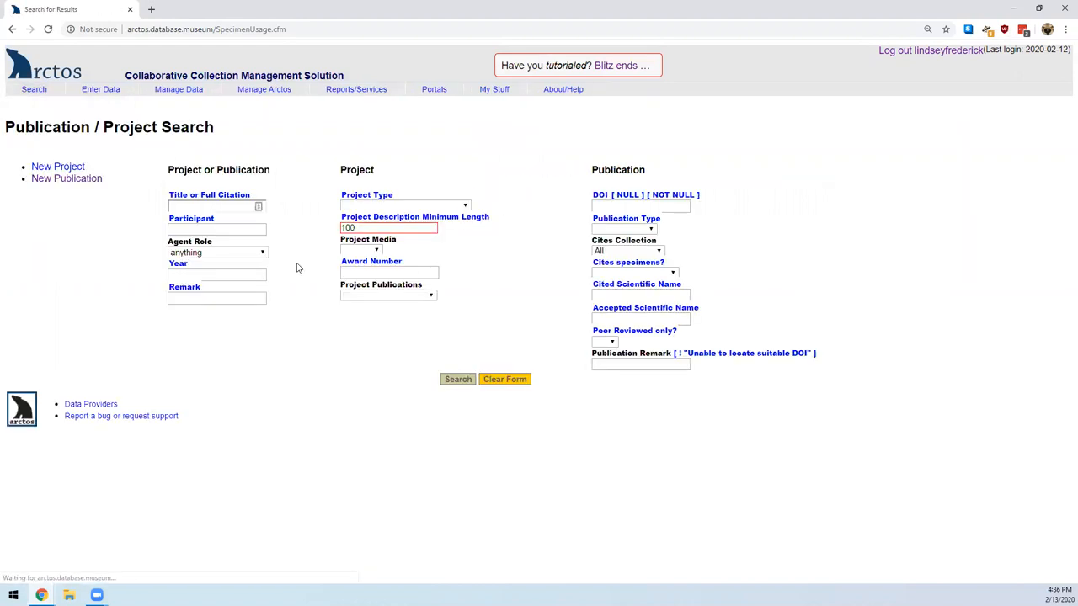
Begin a new publication and auto-fill it from DOI 10.7717/peerj.2187 via crossref.
click(95, 181)
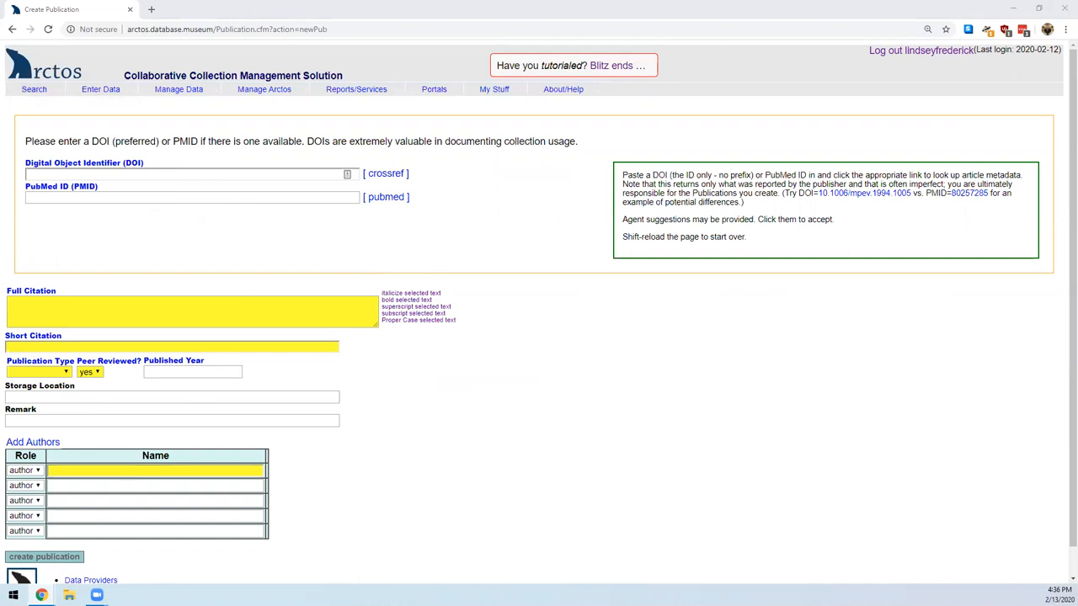
click(348, 174)
text(10.7717/peerj.2187)
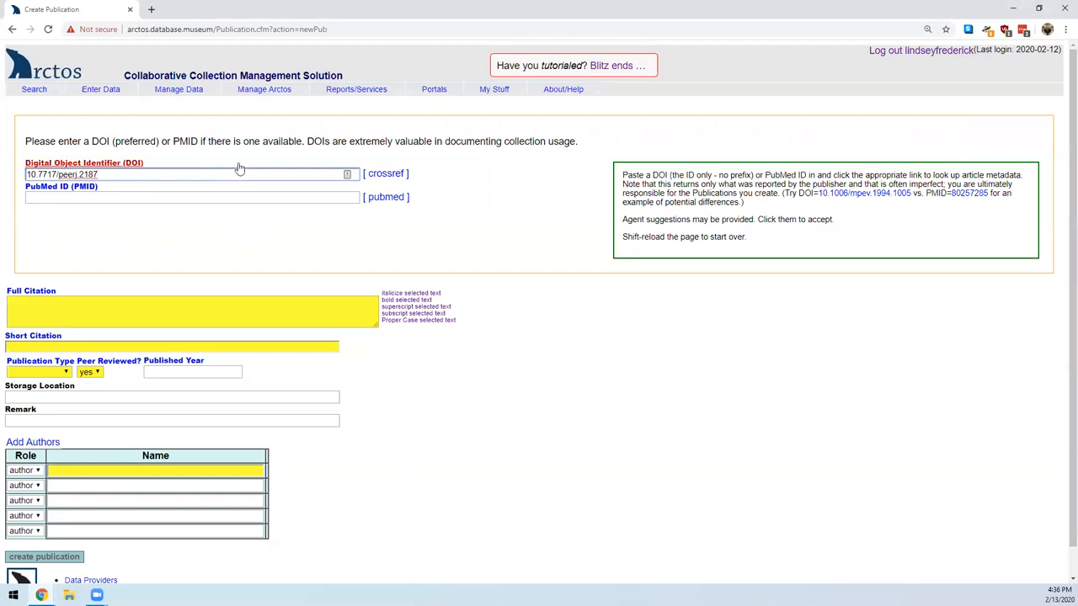
click(387, 173)
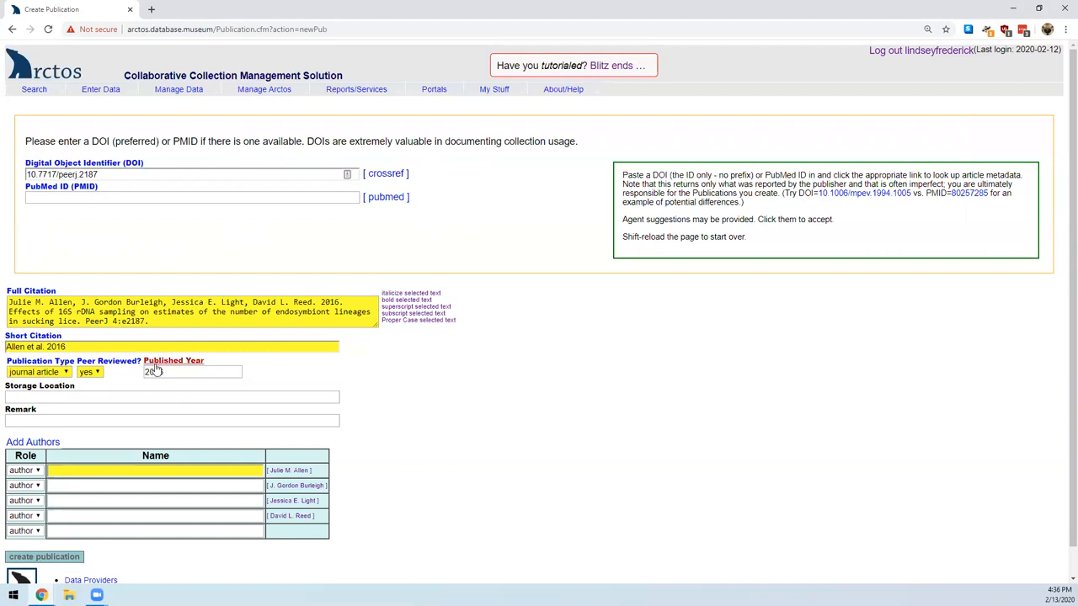
scroll(211, 345, down, 1)
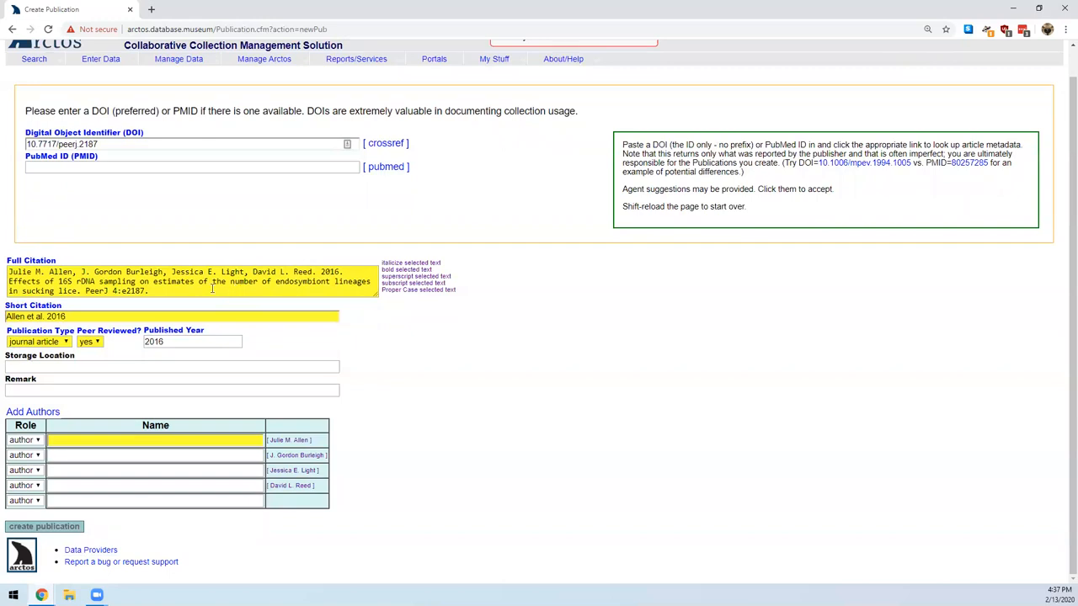
Italicize the journal name PeerJ in the full citation and review the publication type.
drag(108, 291, 85, 291)
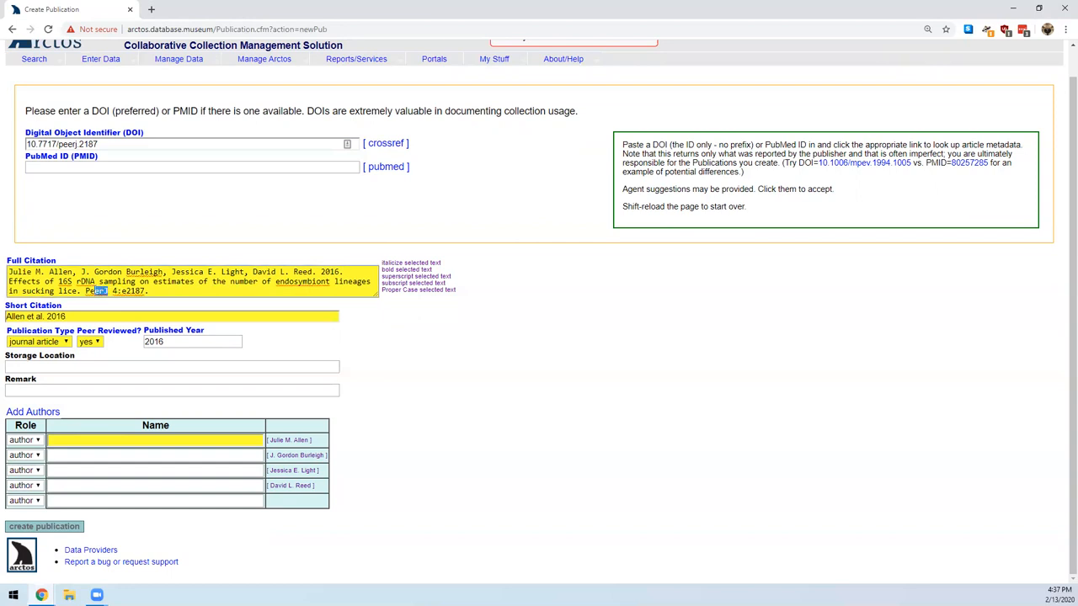
click(403, 263)
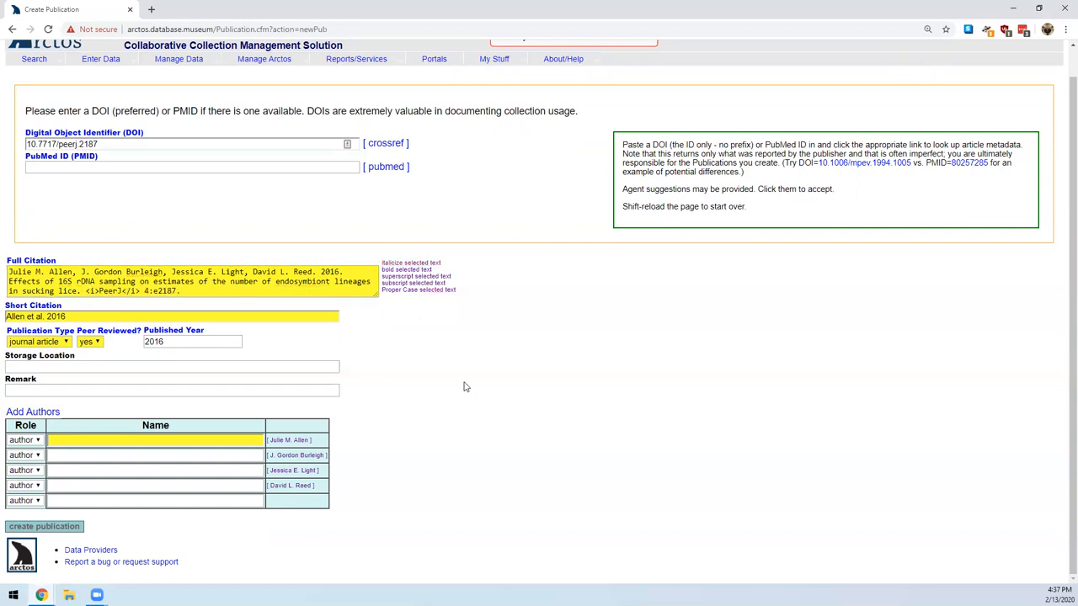
click(138, 315)
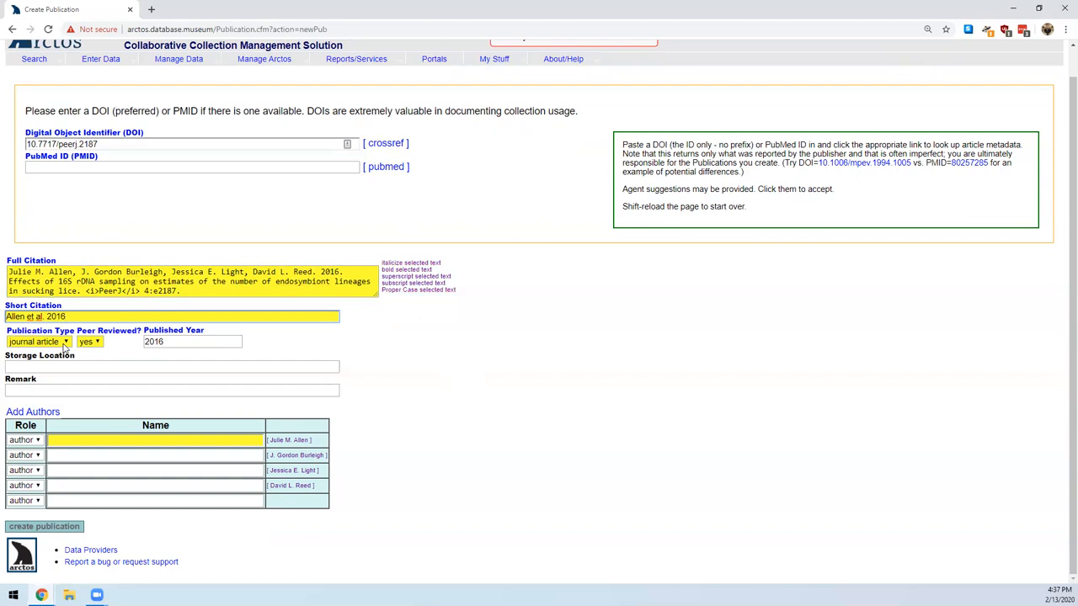
click(65, 348)
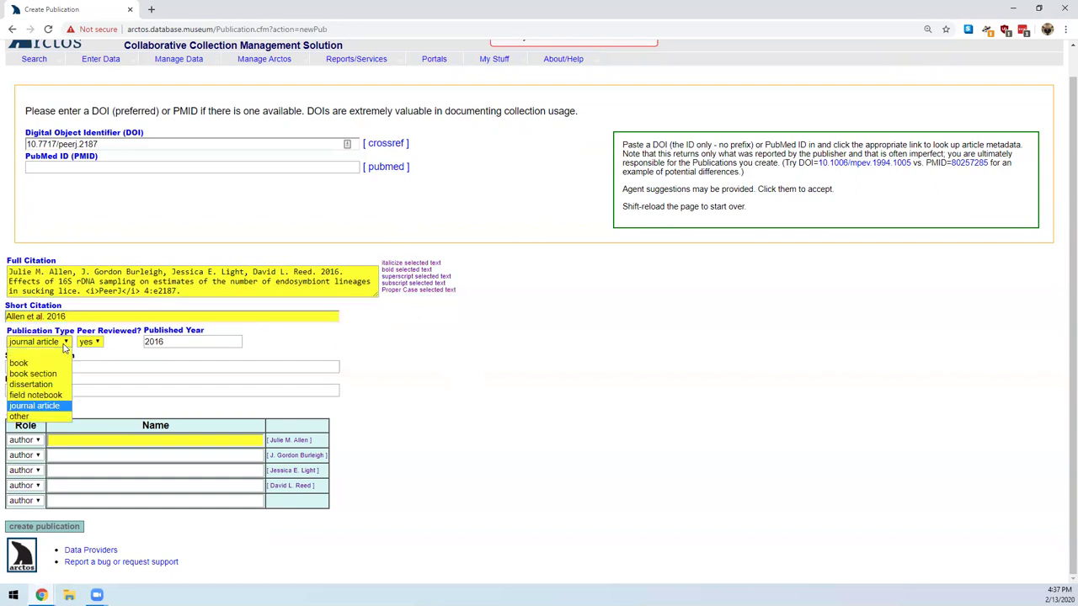
click(61, 410)
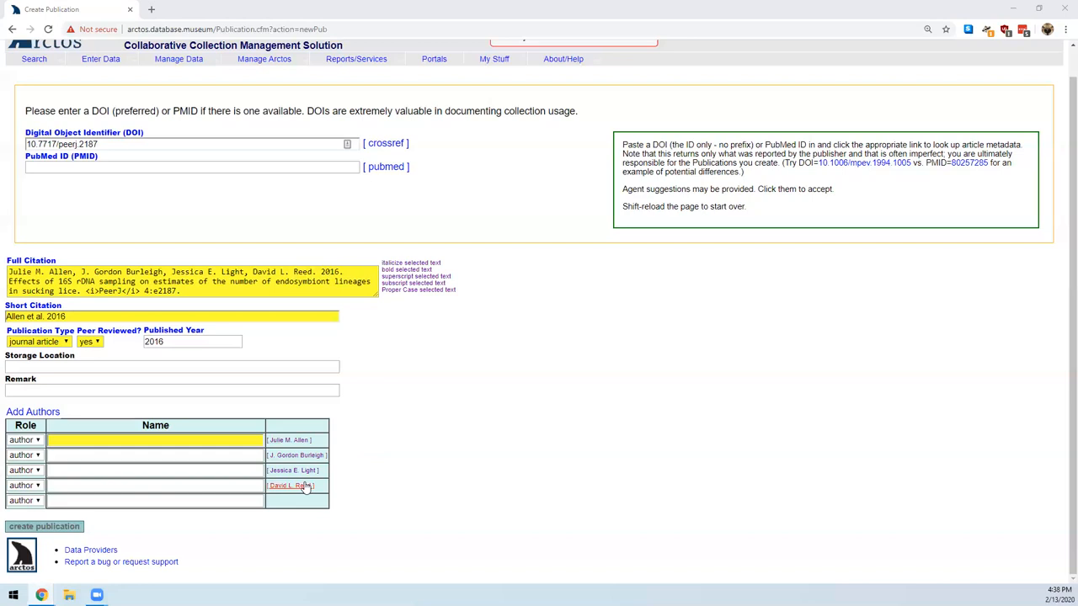
Fill all four suggested author names and keep the first role as author.
click(288, 441)
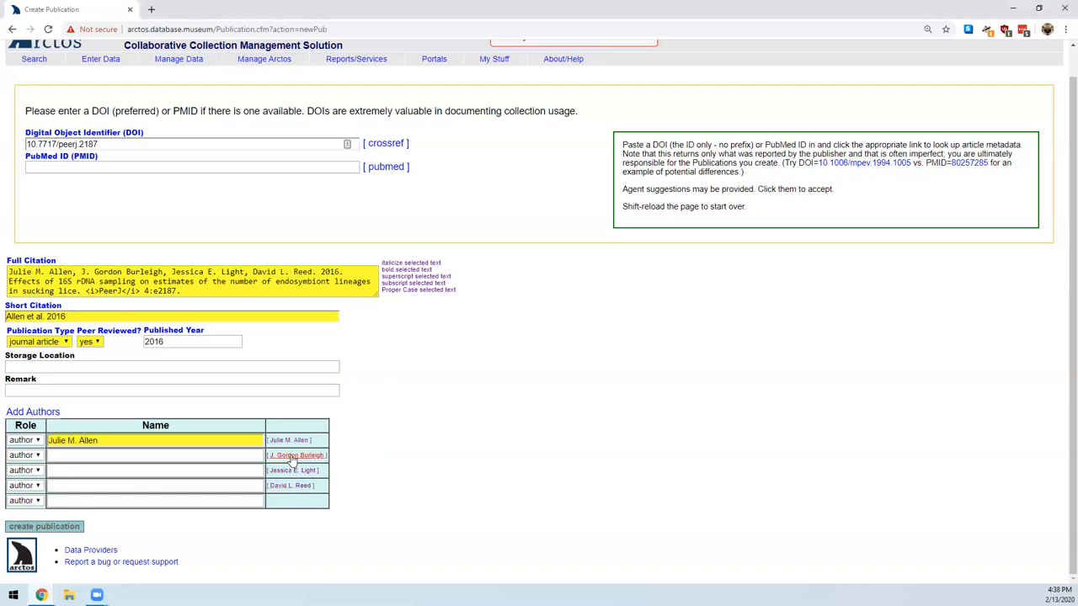
click(292, 456)
click(292, 470)
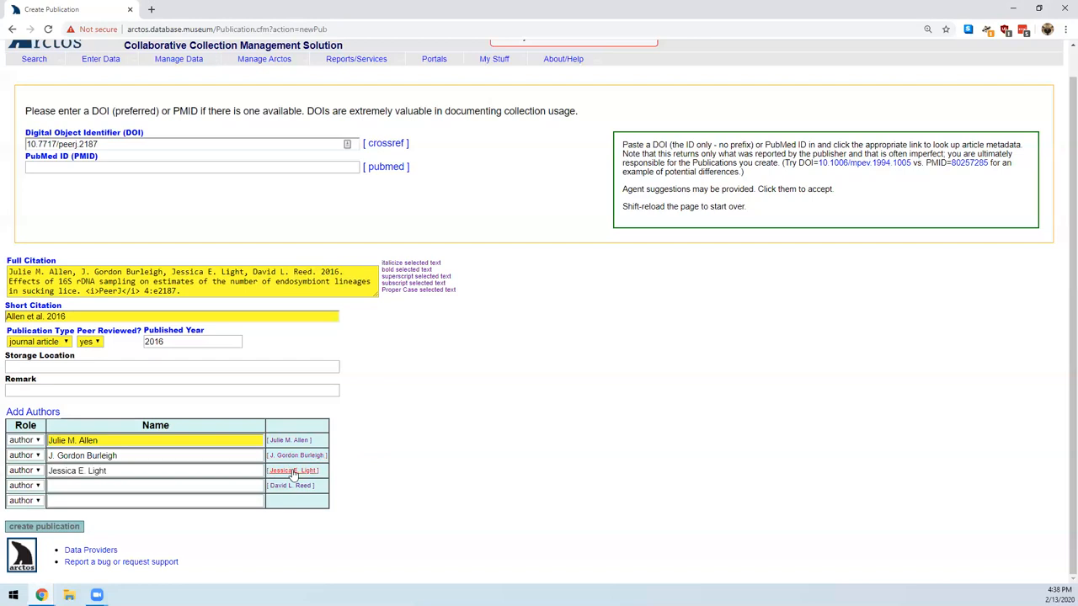
click(295, 487)
click(38, 441)
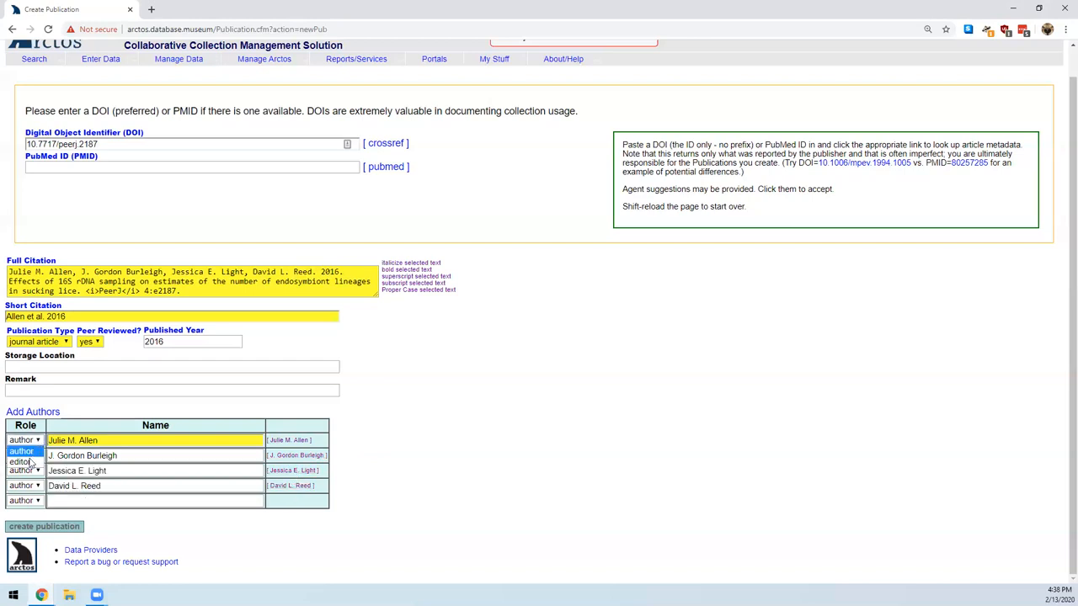
click(31, 453)
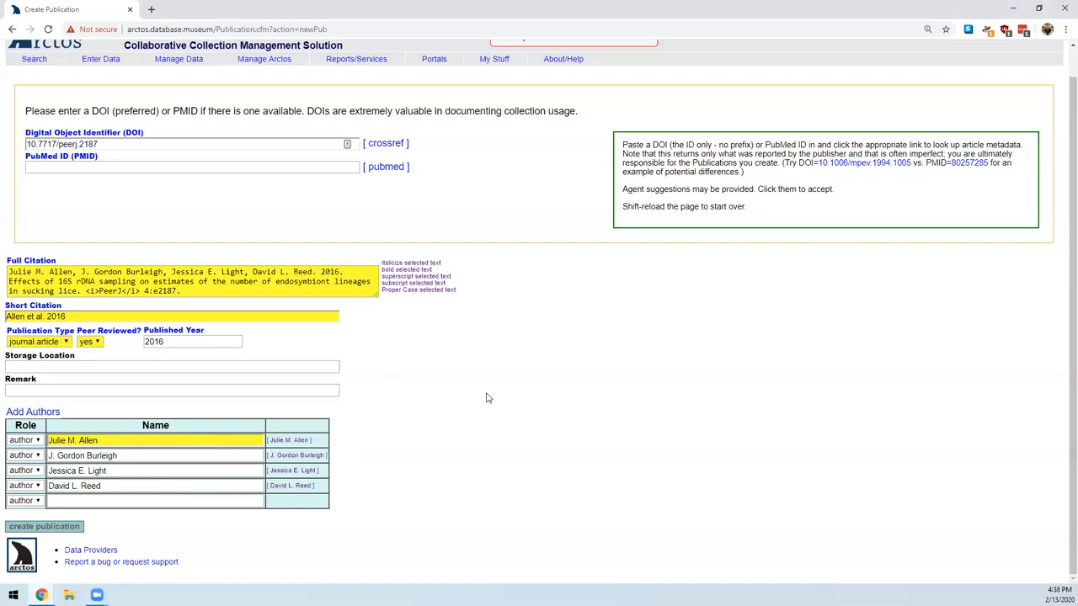
Create the Allen et al. 2016 publication so its edit page lists the four authors.
click(33, 530)
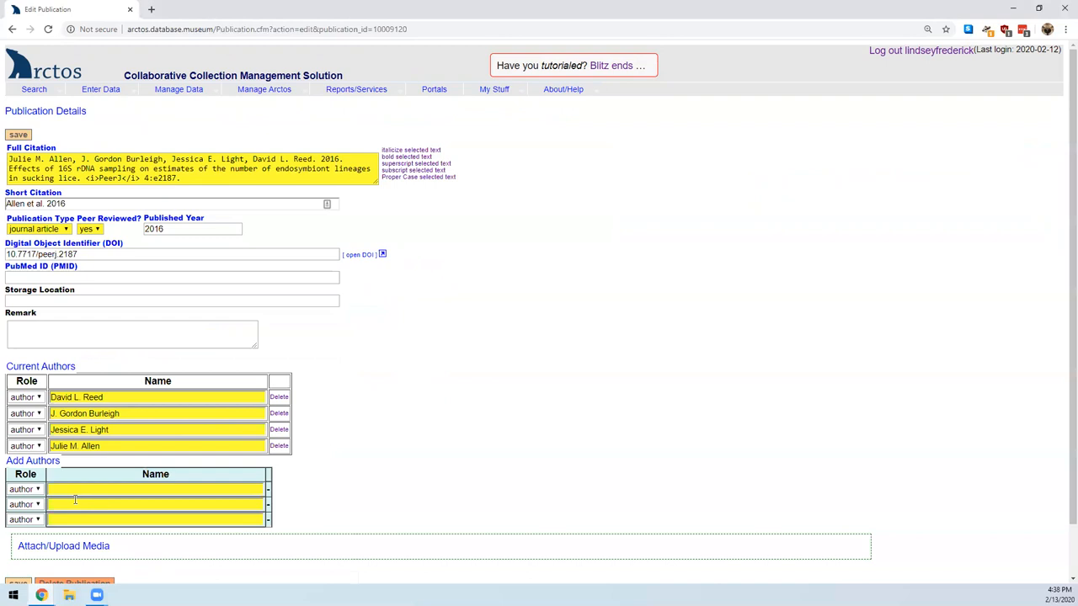
scroll(447, 462, down, 2)
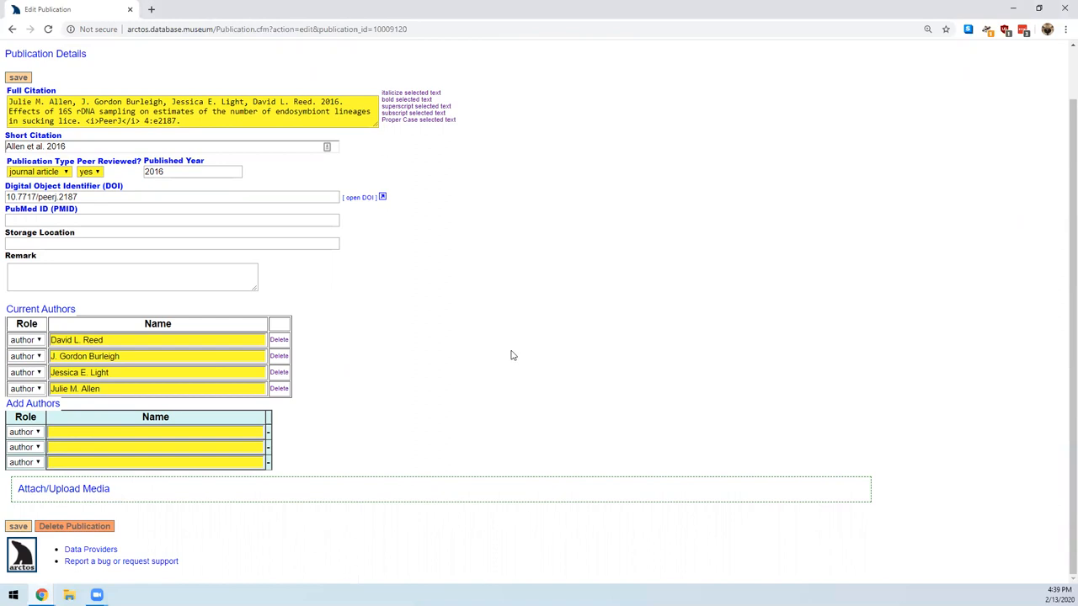
scroll(510, 354, up, 2)
mouse_move(34, 89)
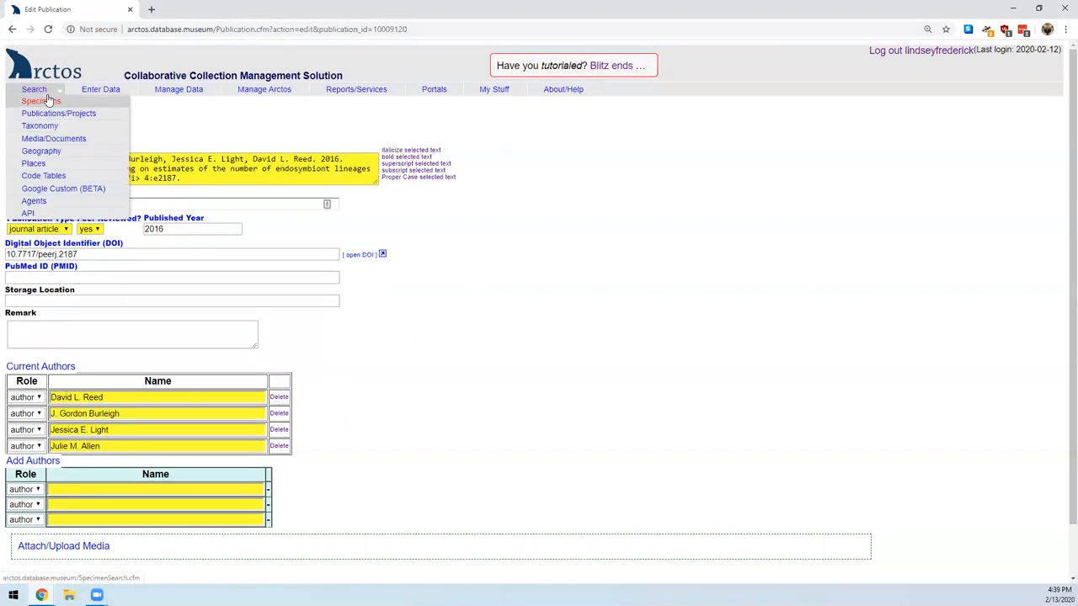
Return to the publication search and start a second blank publication form.
click(65, 119)
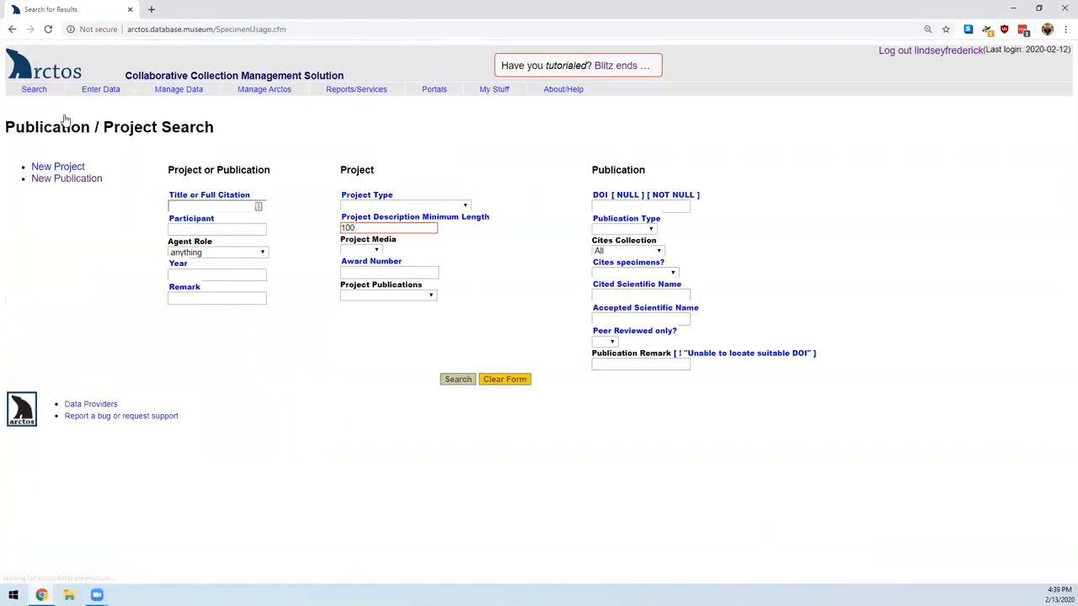
click(66, 180)
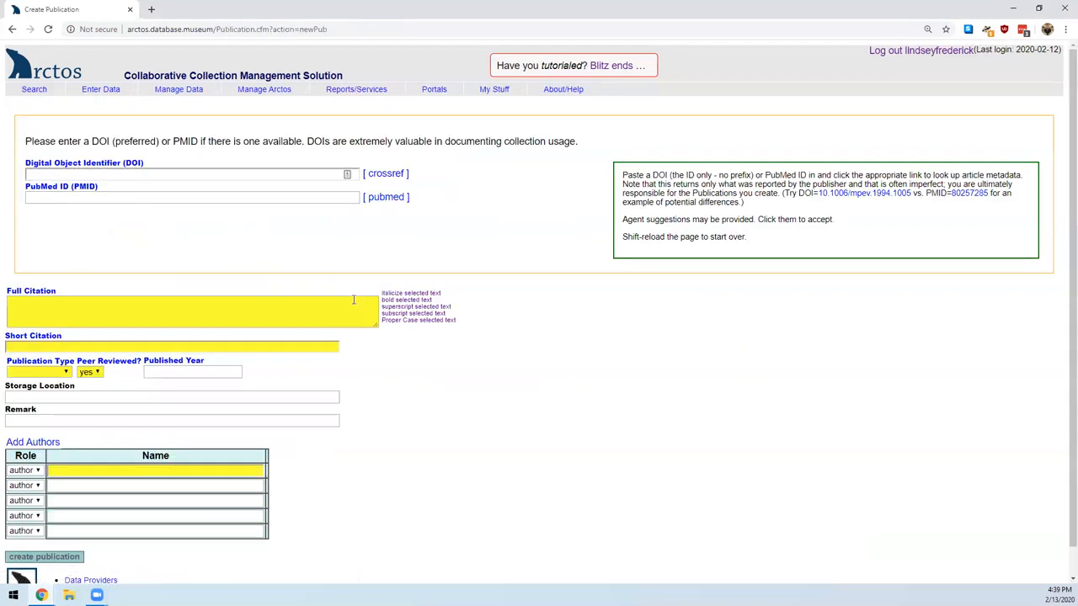
scroll(447, 373, down, 1)
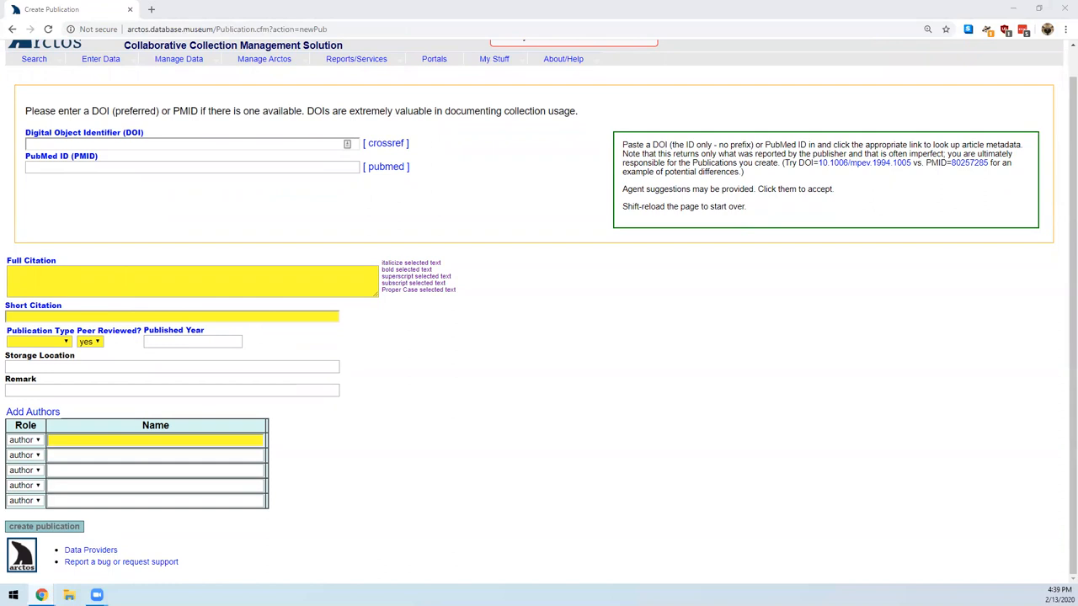
click(143, 286)
Paste the 1997 New Mexico land snails citation and italicize the bulletin title.
text(Metcalf, ARTIE L., and RICHARD A. Smartt. "Land snails of New Mexico: A systematic review." New Mexico Museum of Natural History and Science Bulletin 10 (1997): 1-69.)
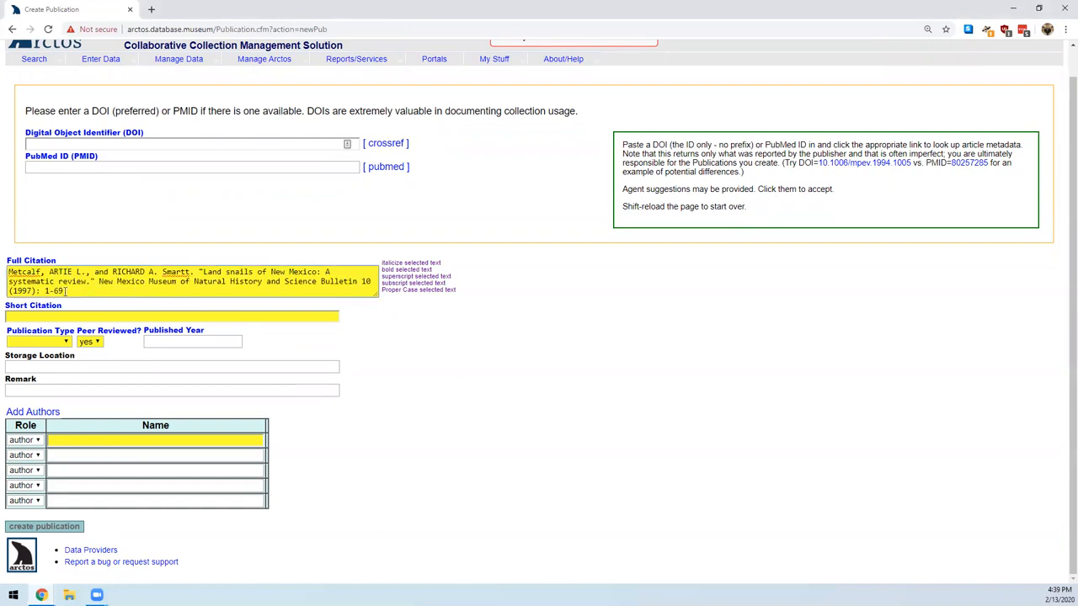
key(alt+Tab)
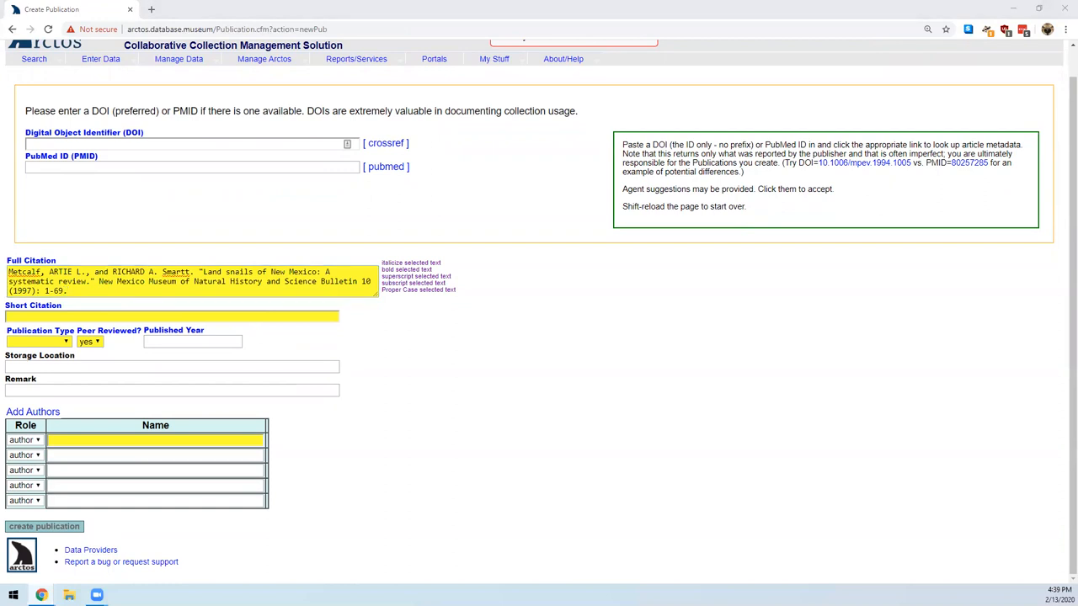
key(alt+Tab)
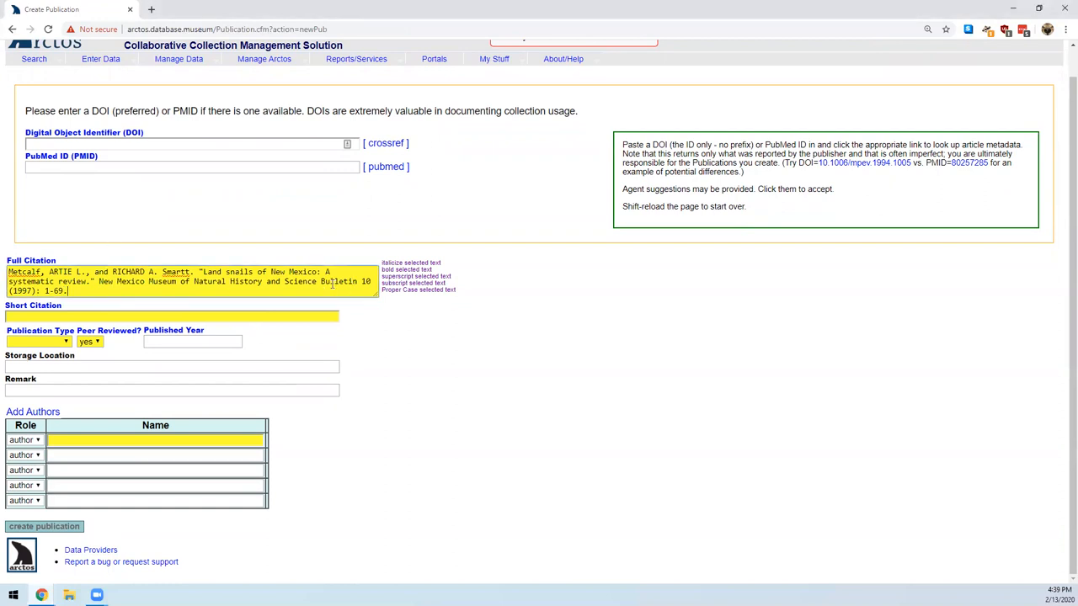
drag(101, 281, 364, 282)
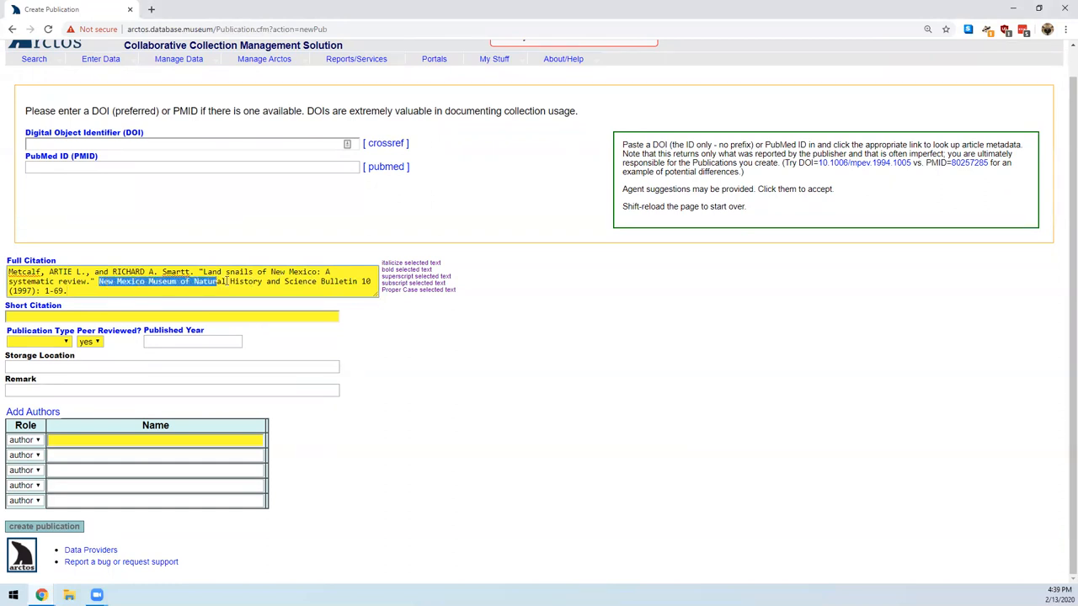
click(421, 264)
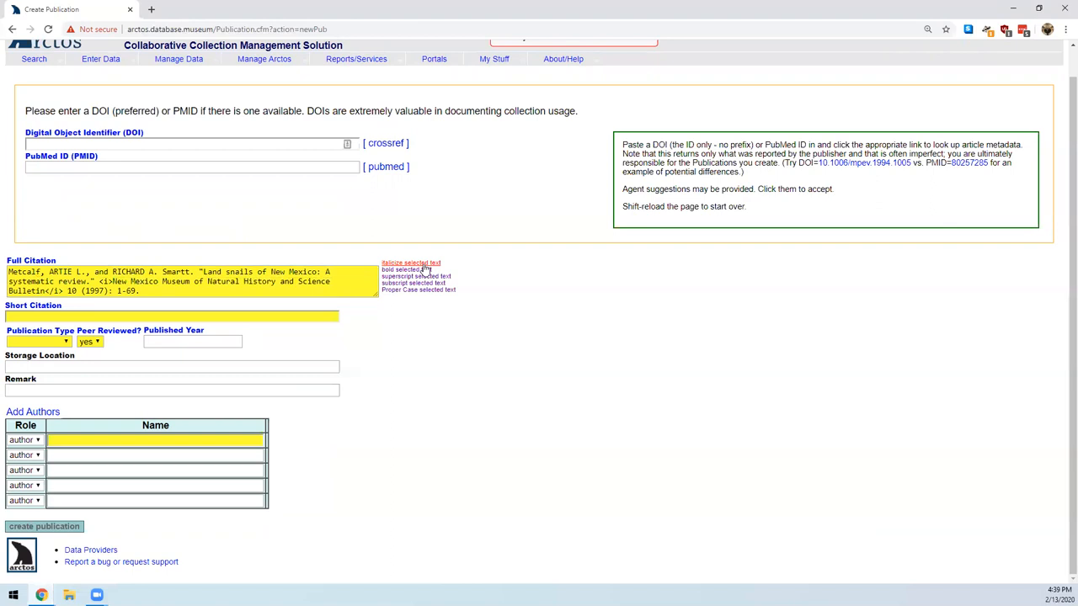
Set short citation Metcalf and Smartt 1997, type journal article and year 1997.
click(153, 317)
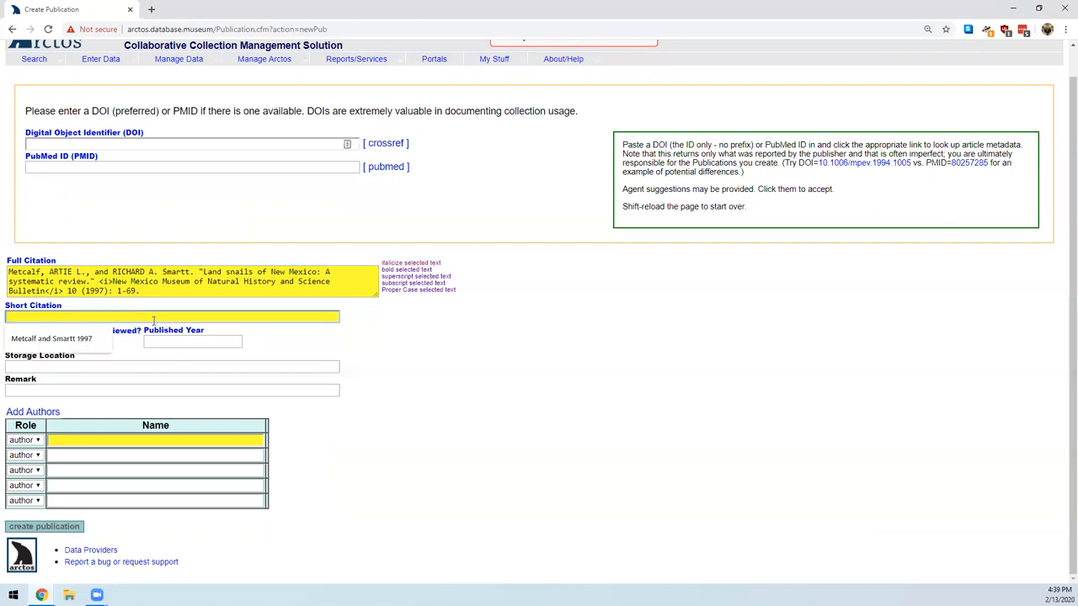
text(Metcalf)
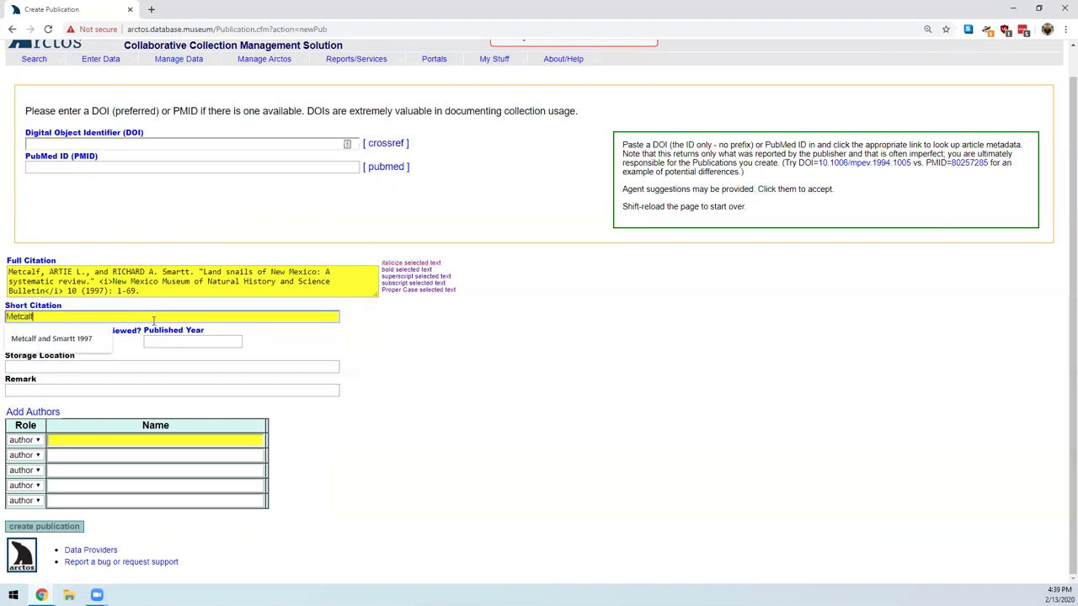
click(87, 337)
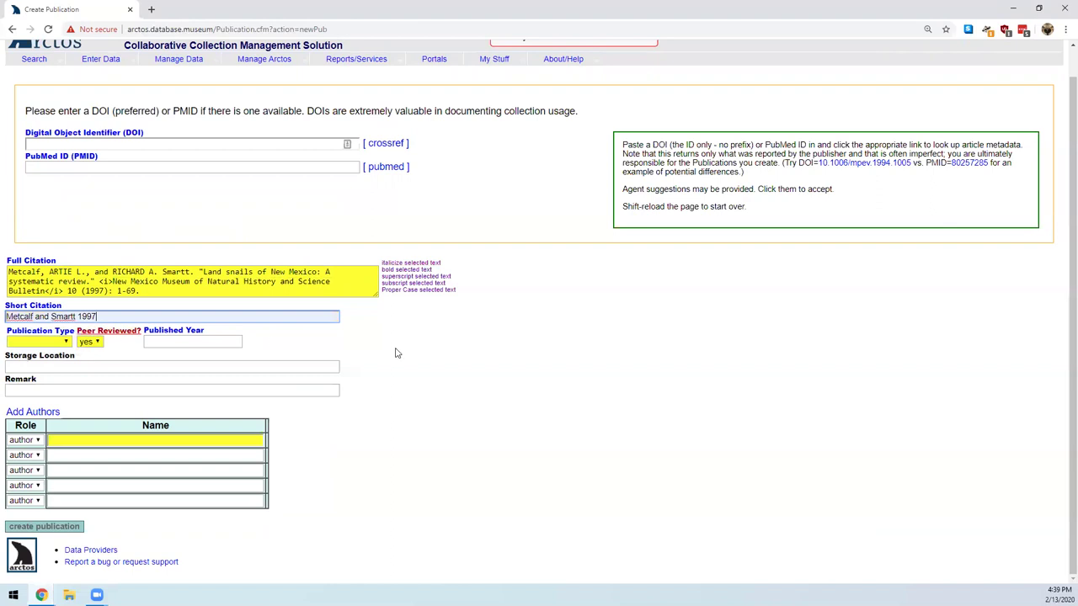
click(68, 343)
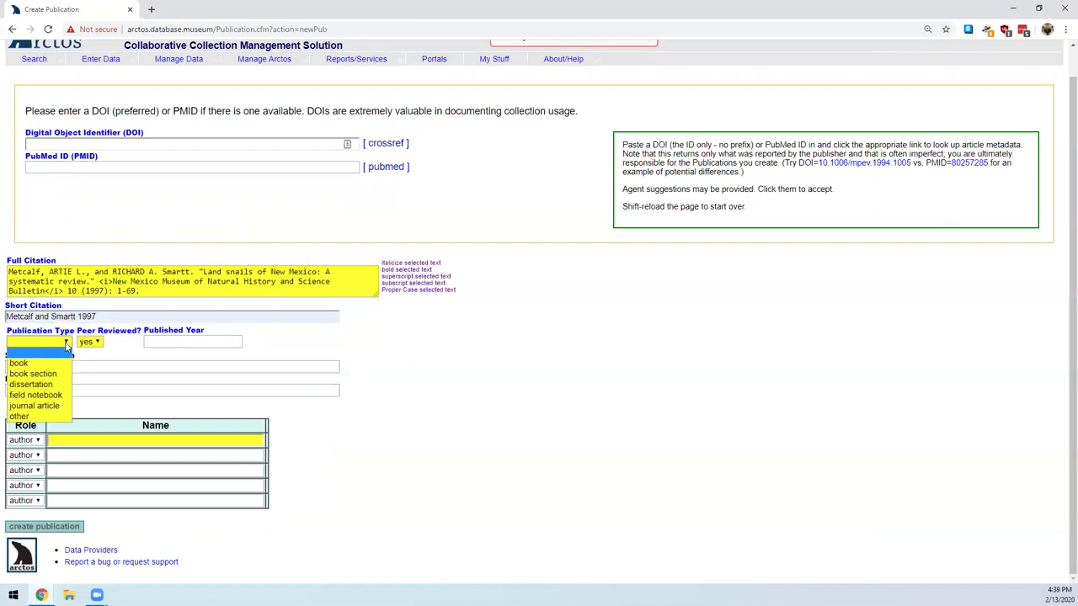
click(57, 406)
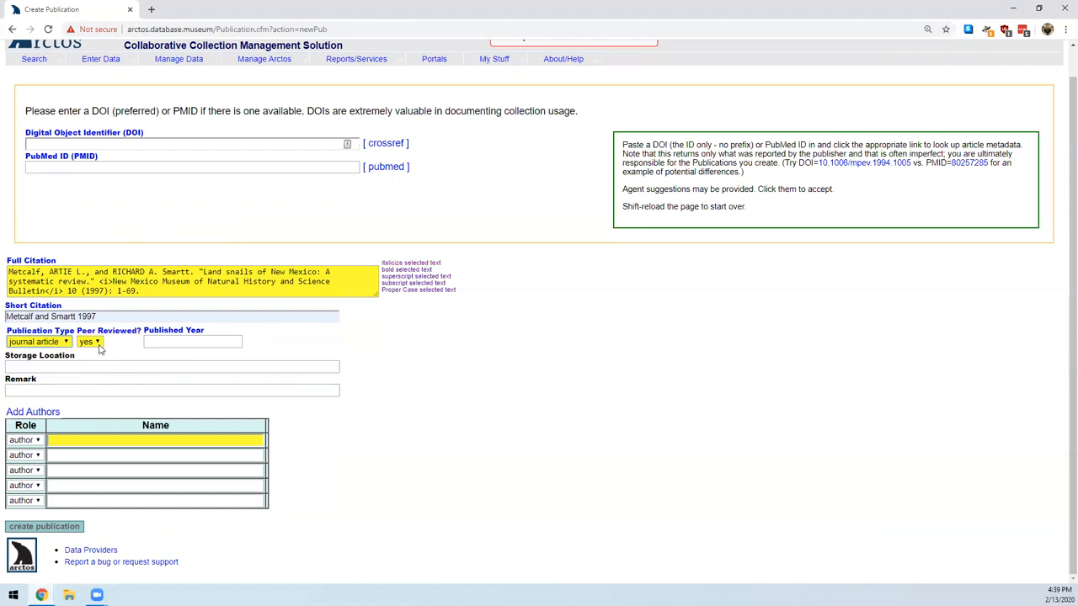
click(168, 345)
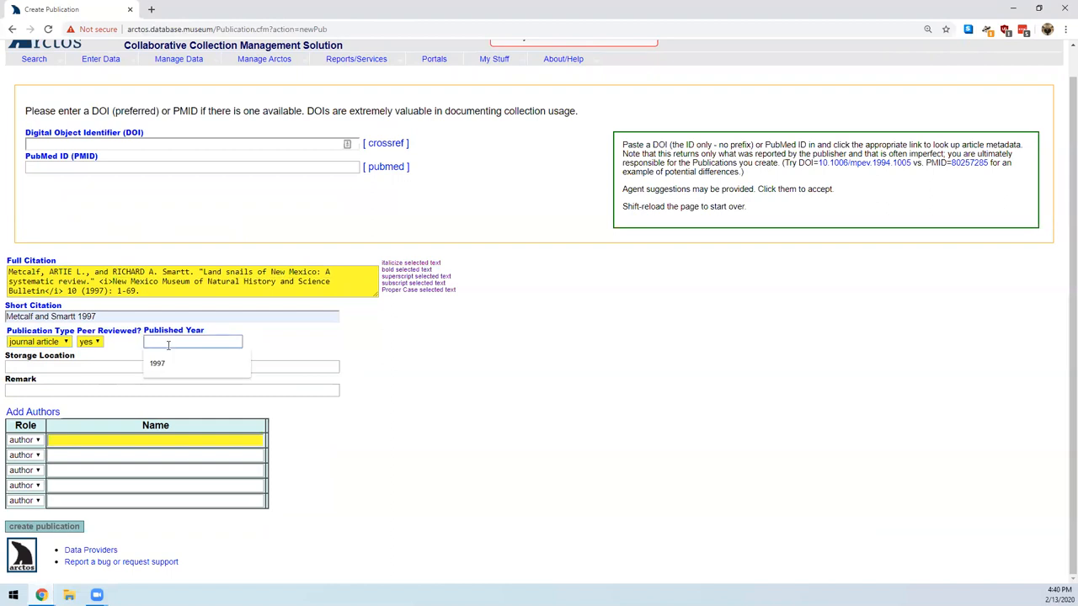
text(1997)
click(362, 351)
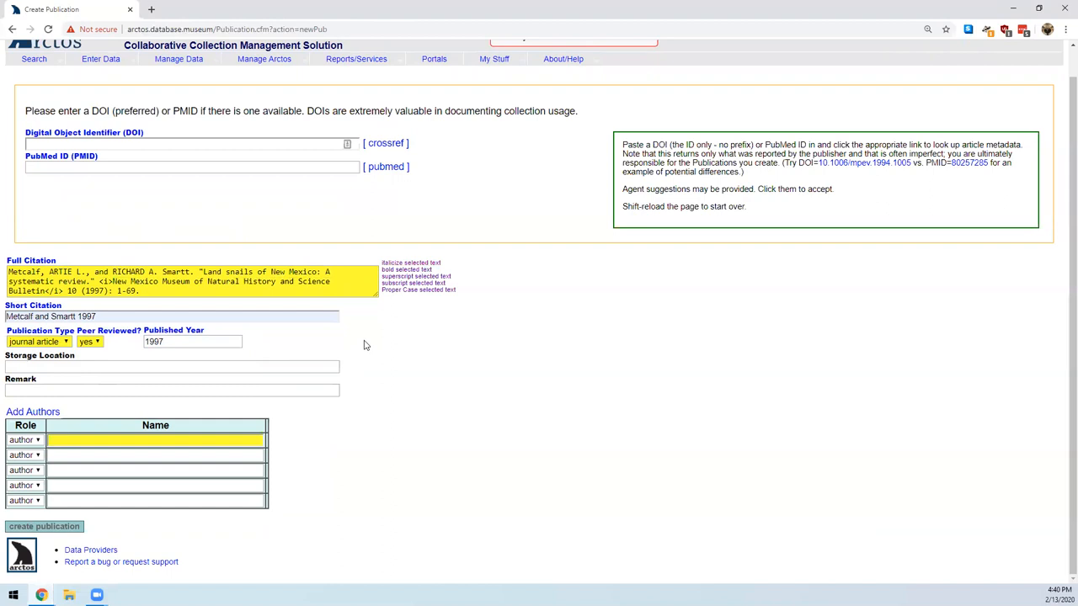
Set the storage location to the suggested reprints location.
click(329, 367)
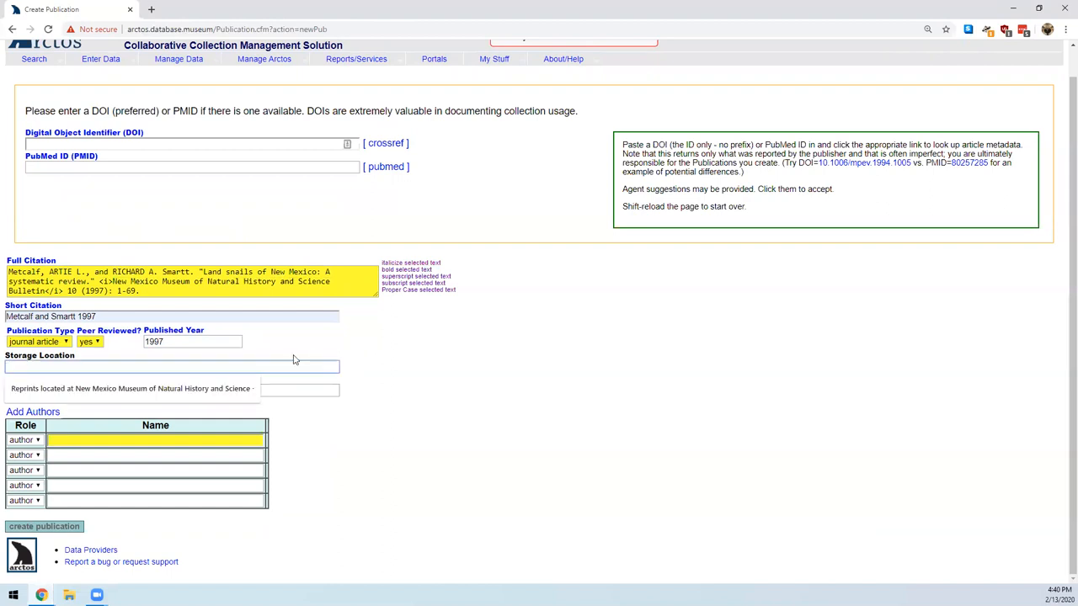
click(167, 386)
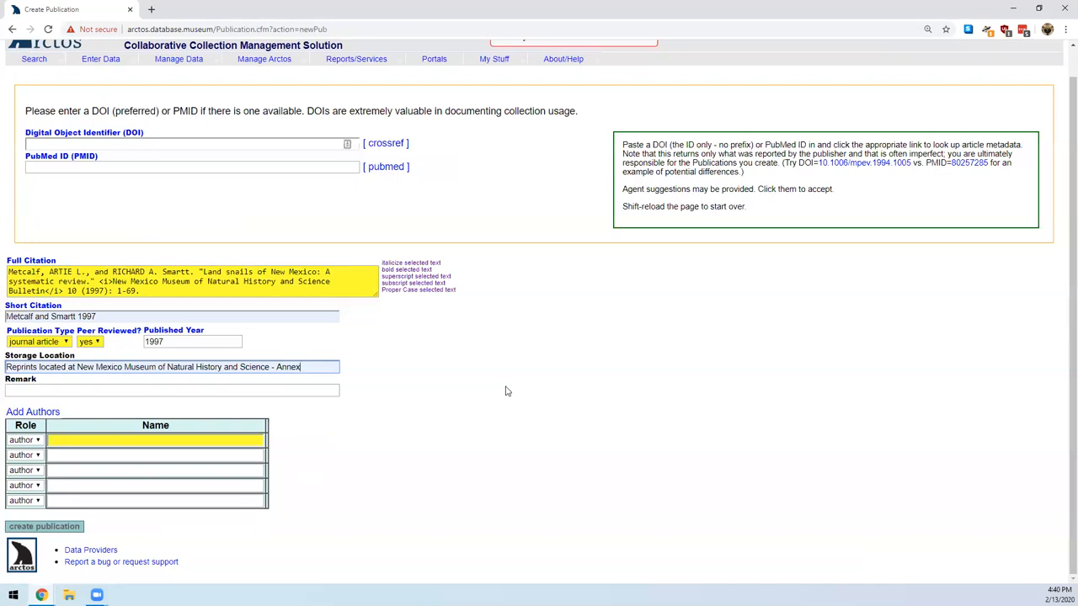
key(Tab)
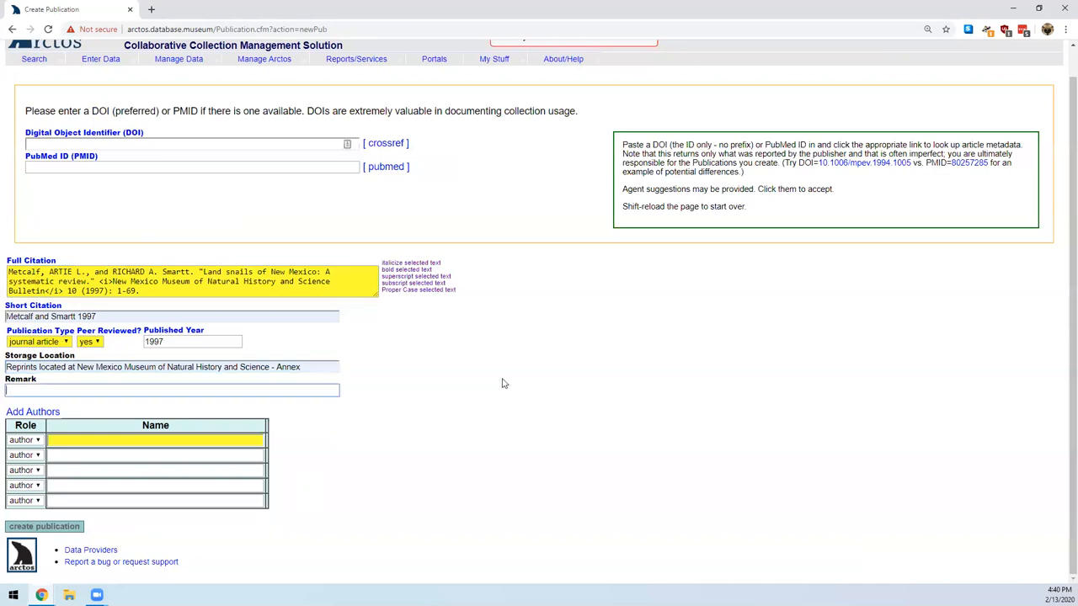
key(shift+Tab)
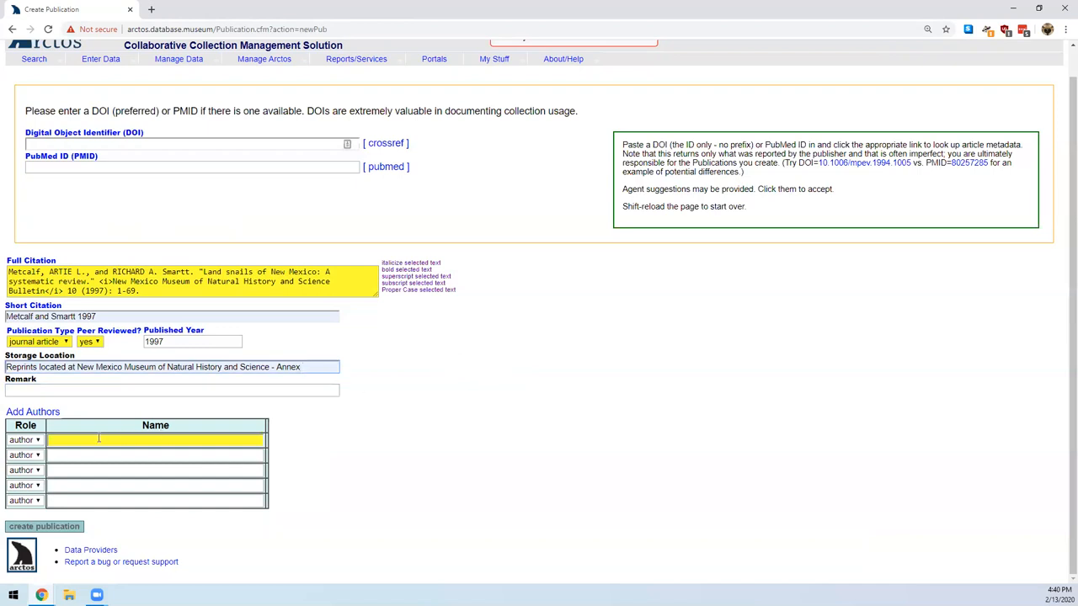
Link Artie L. Metcalf as the first author from the agent lookup.
click(99, 440)
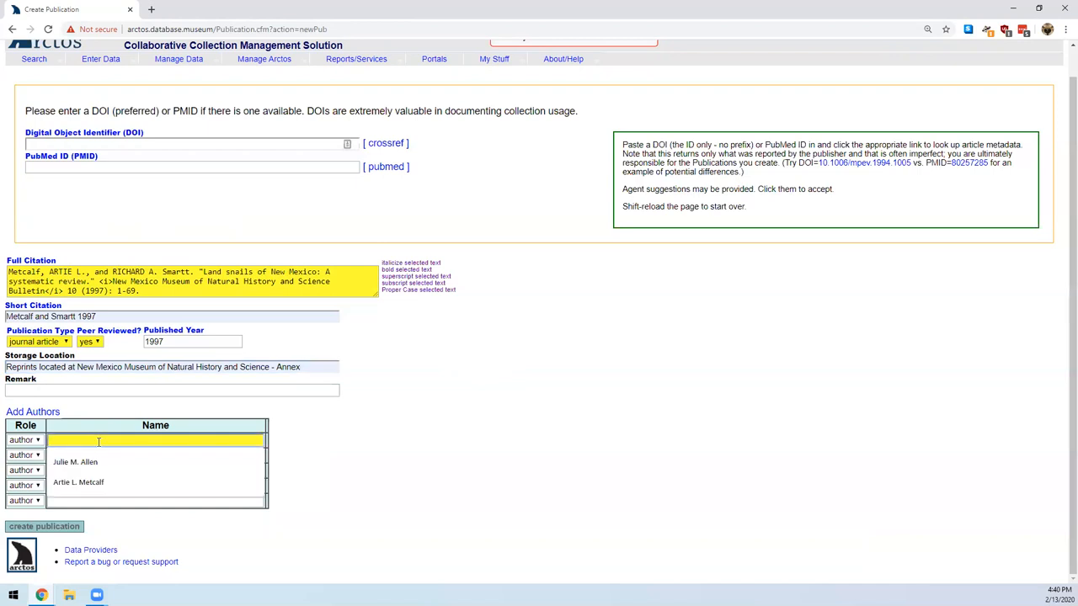
text(metcal)
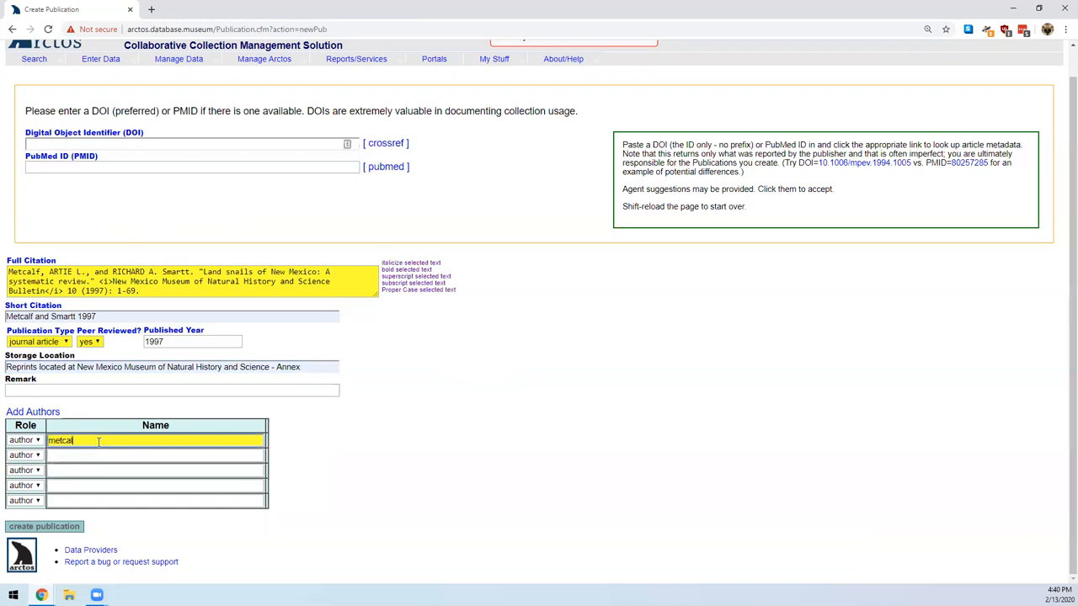
text(f)
key(Tab)
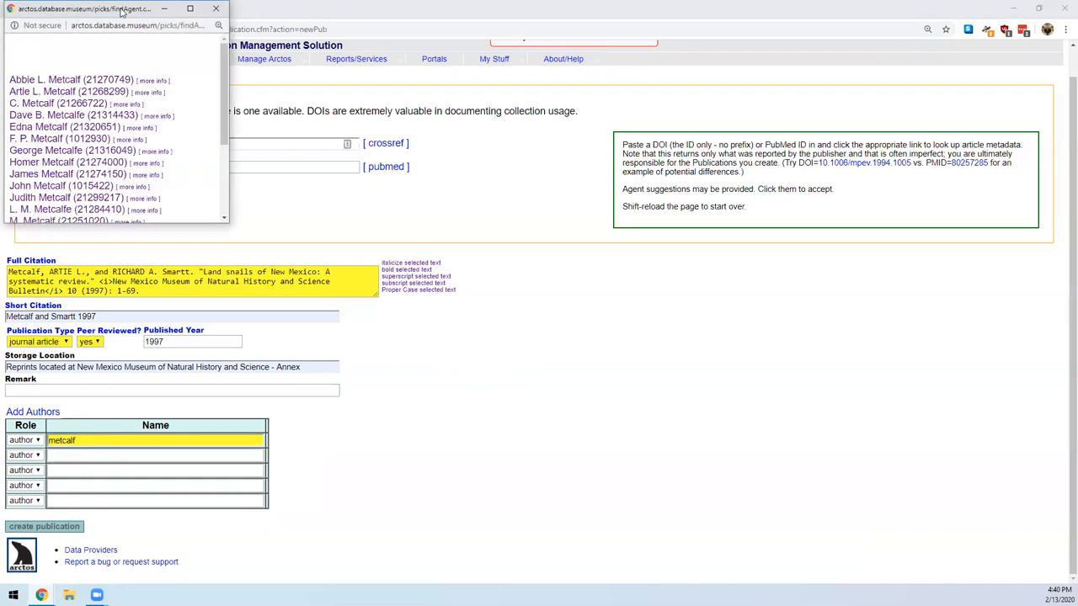
drag(122, 10, 455, 185)
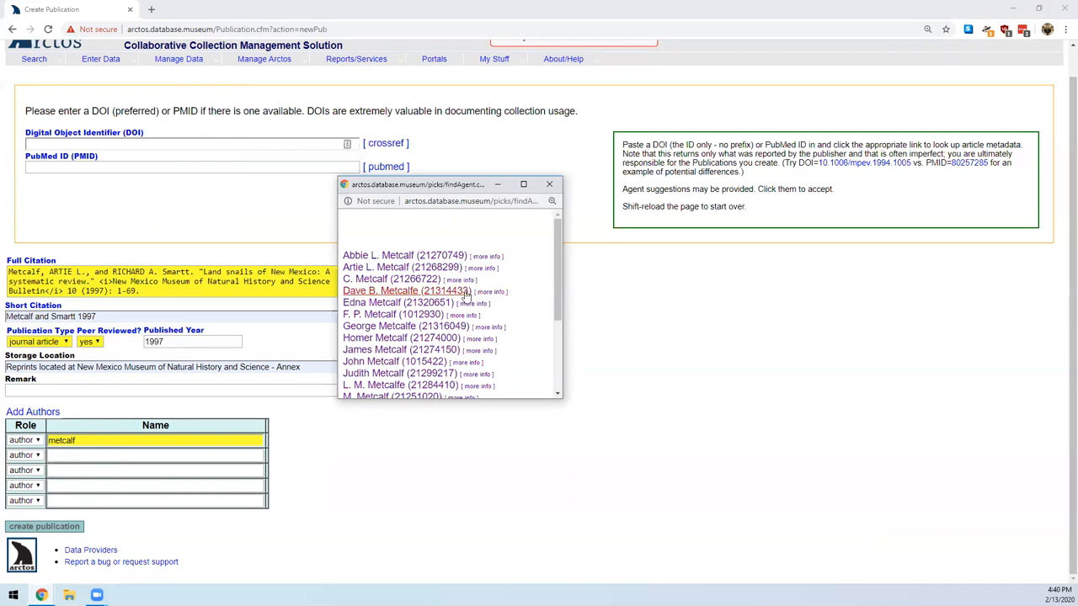
scroll(464, 302, down, 1)
scroll(464, 301, down, 1)
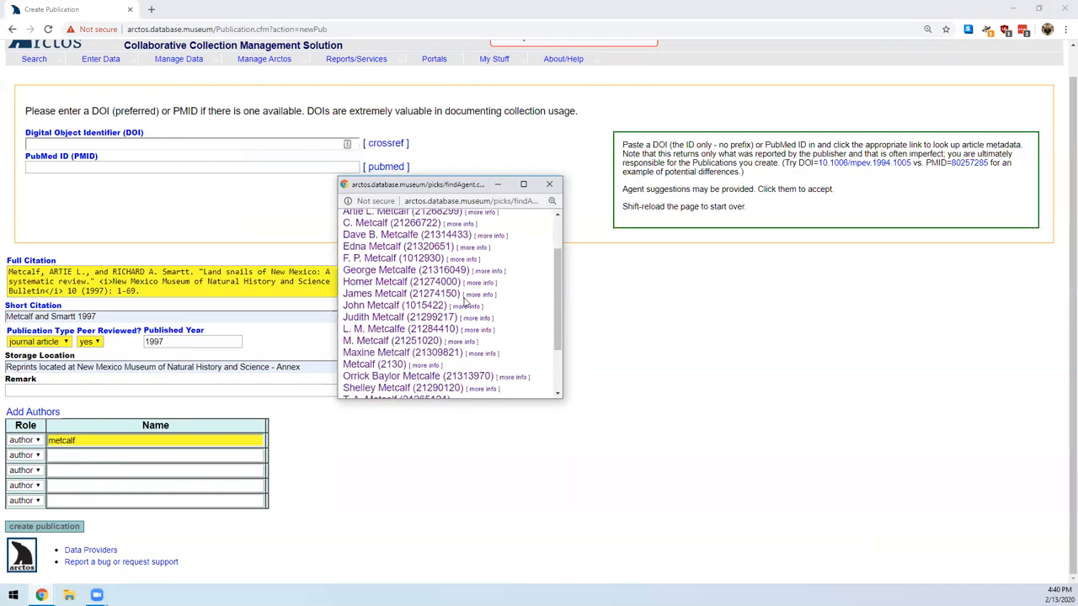
scroll(464, 301, down, 1)
scroll(435, 339, up, 3)
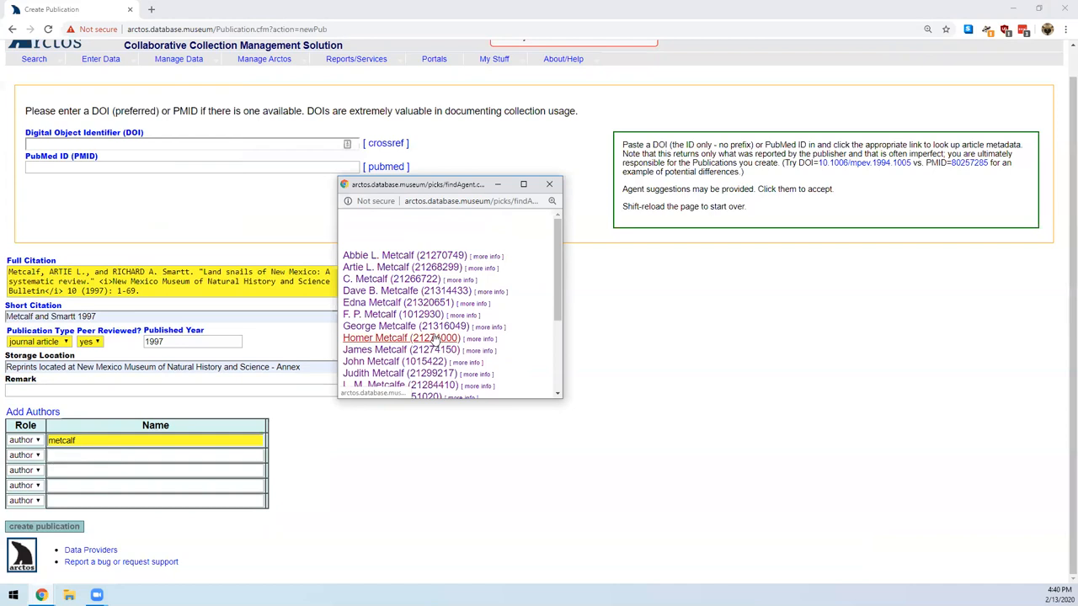
click(406, 268)
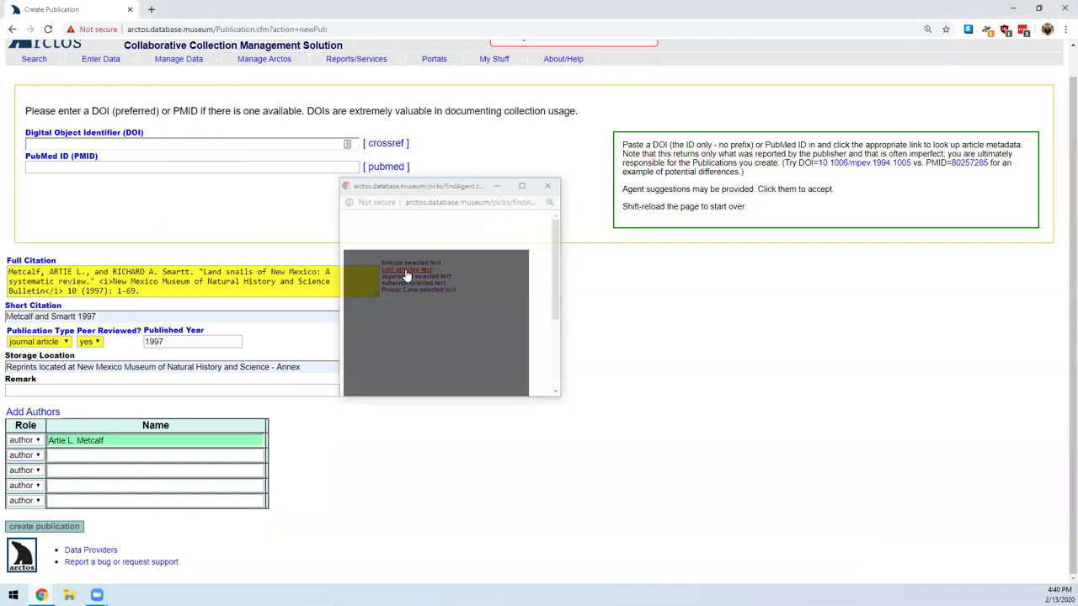
Link Richard A. Smartt as the second author from the agent lookup.
click(145, 456)
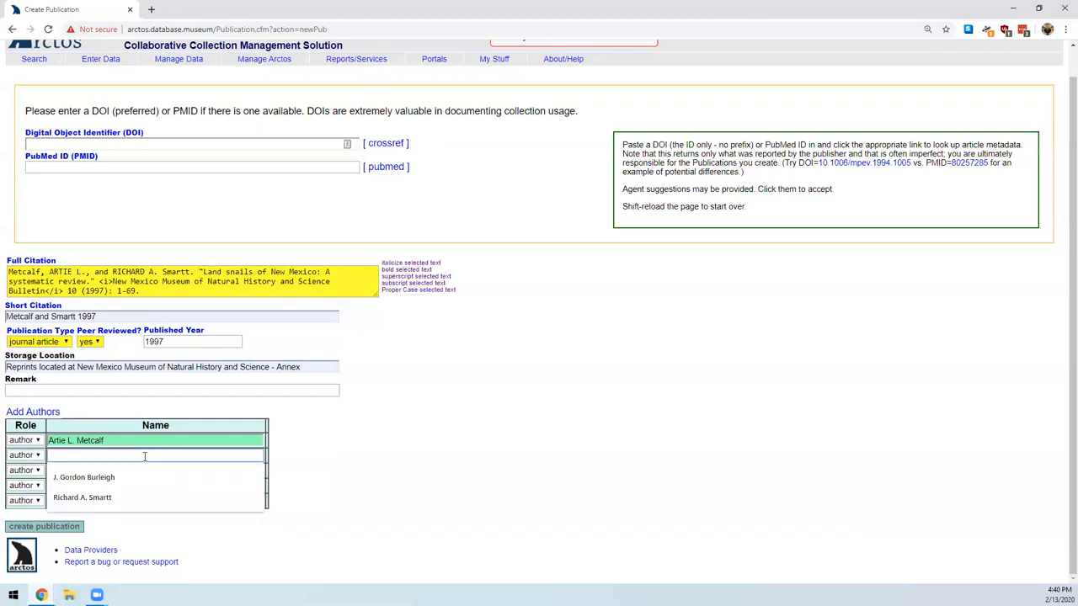
text(smar)
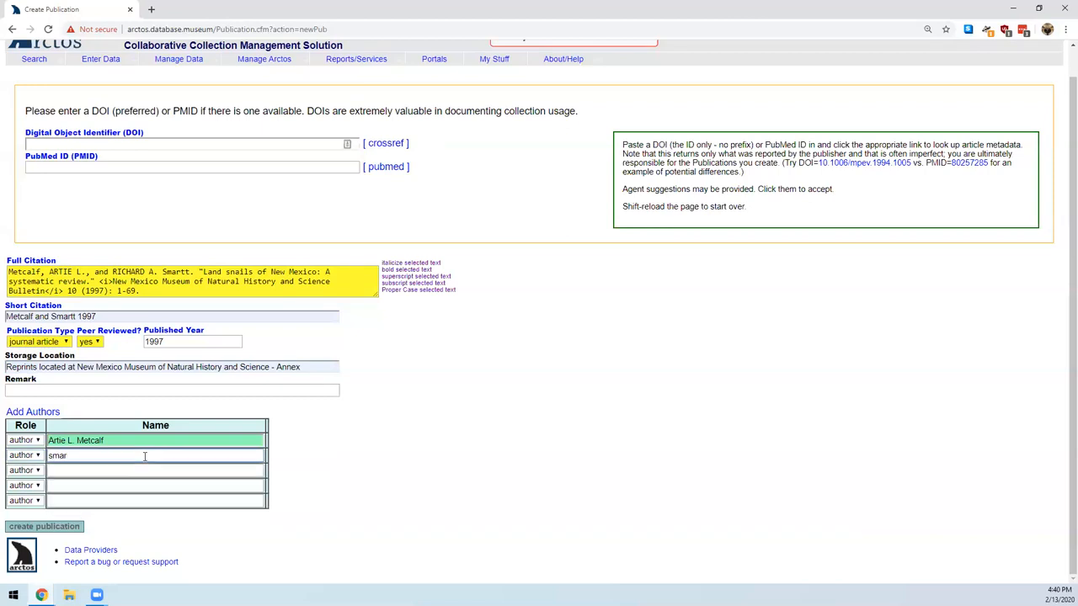
text(tt)
key(Tab)
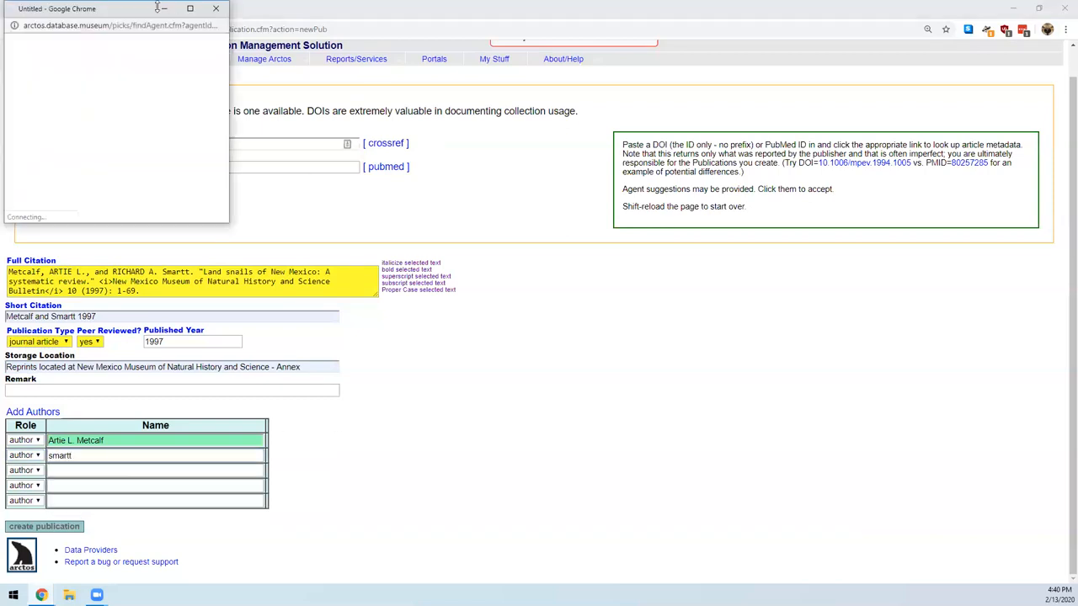
drag(124, 11, 455, 112)
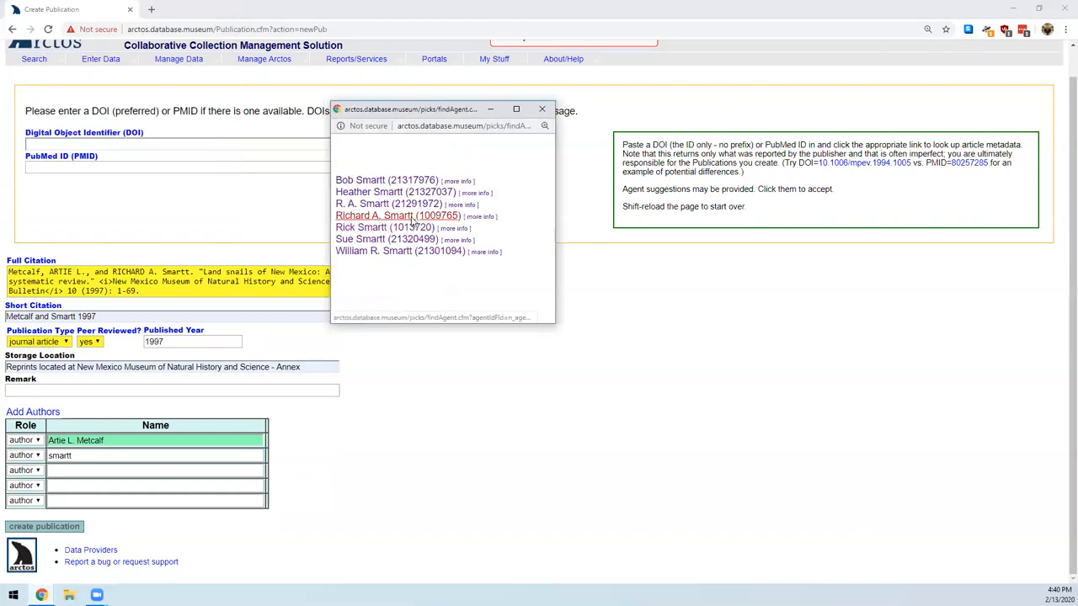
click(412, 216)
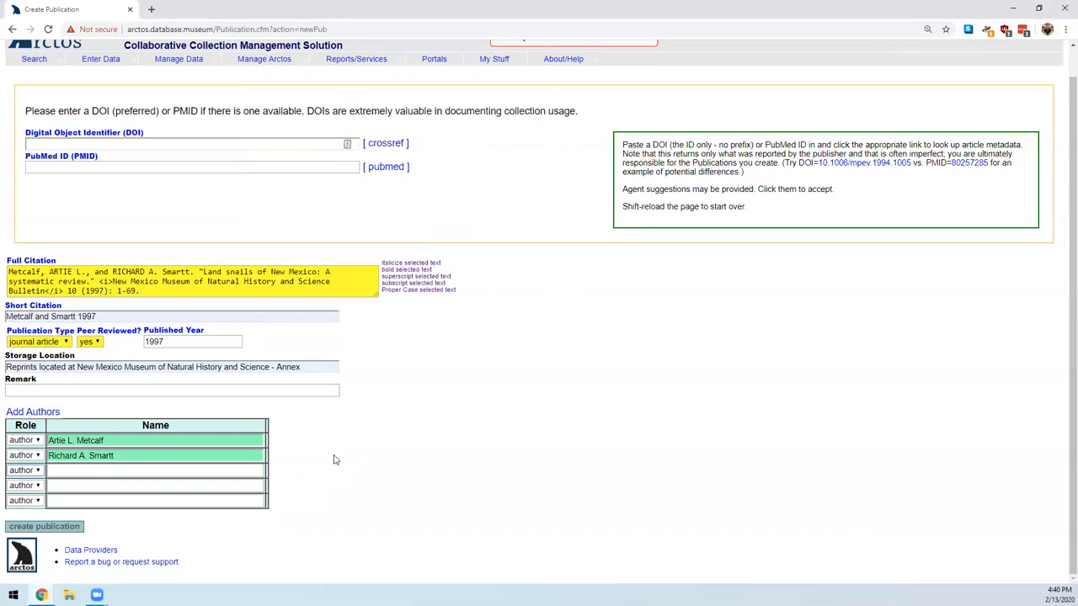
Create the Metcalf and Smartt 1997 publication, declining to add a DOI or PMID.
click(62, 529)
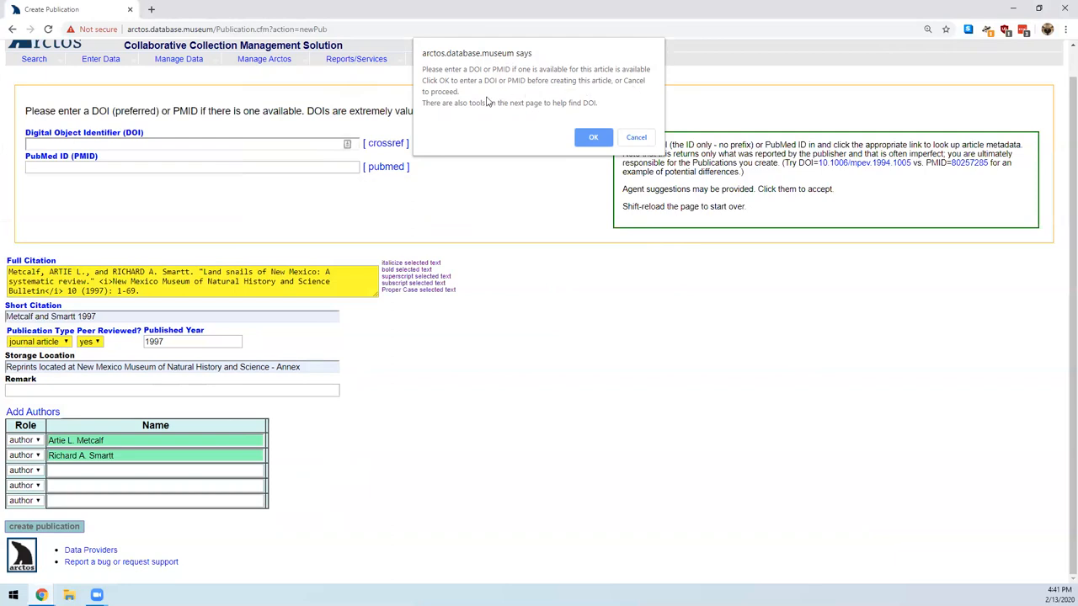
click(642, 140)
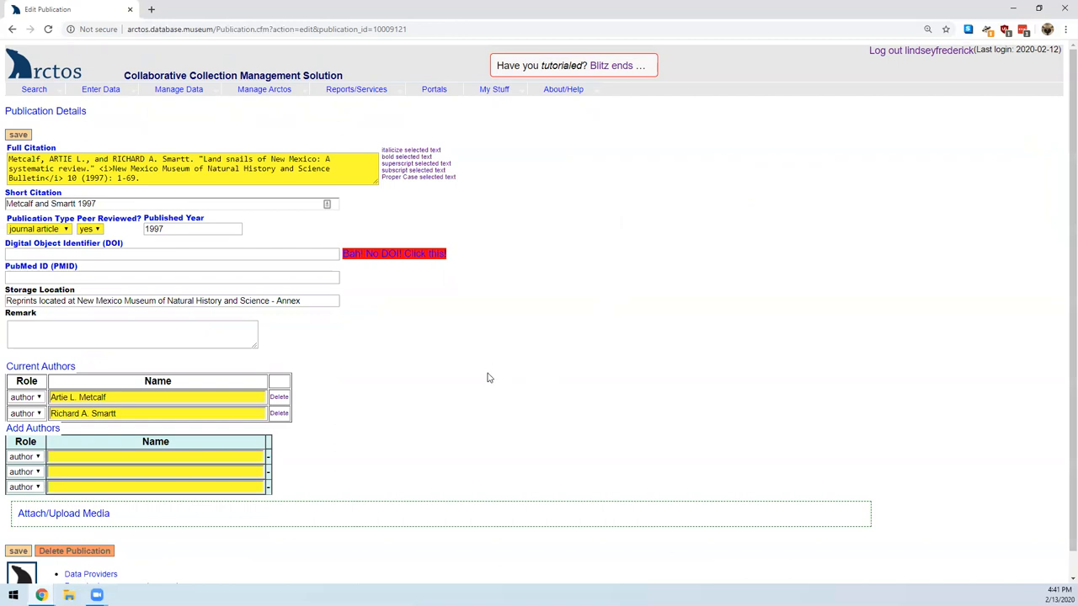
click(373, 258)
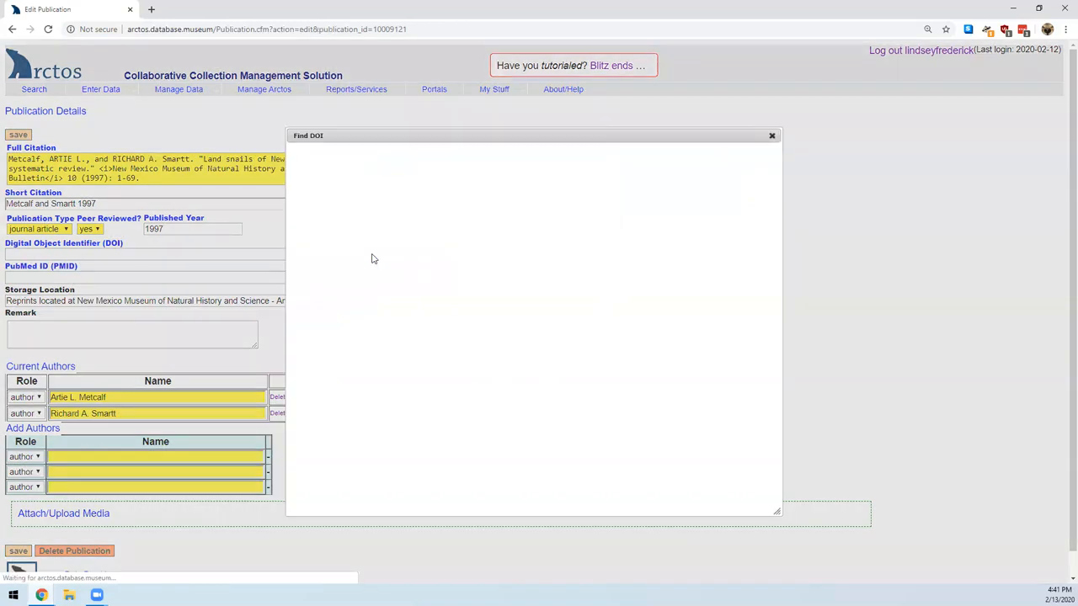
scroll(411, 281, down, 1)
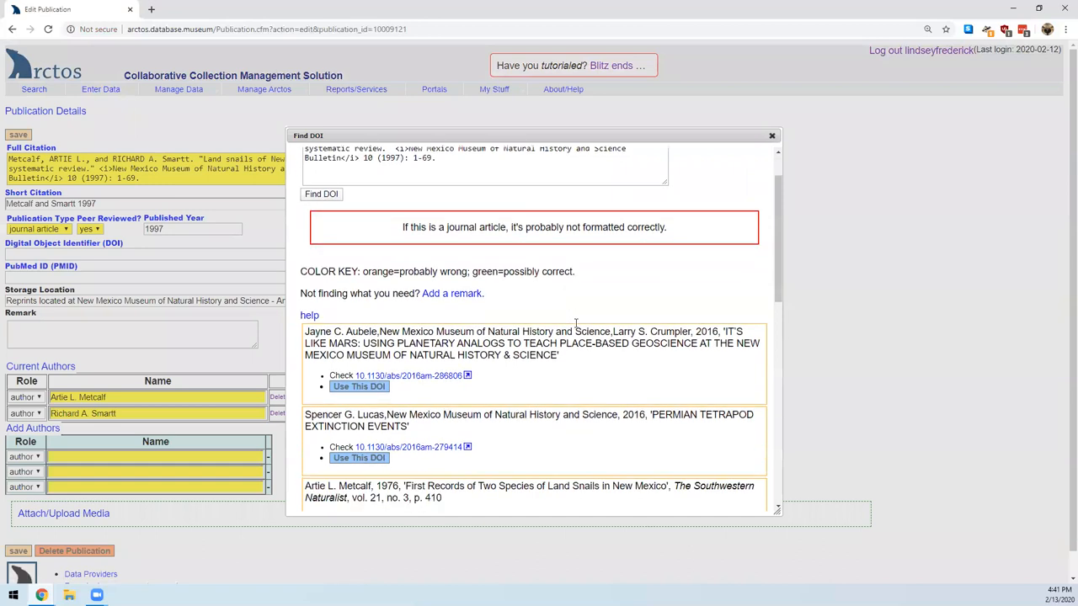
scroll(576, 324, down, 2)
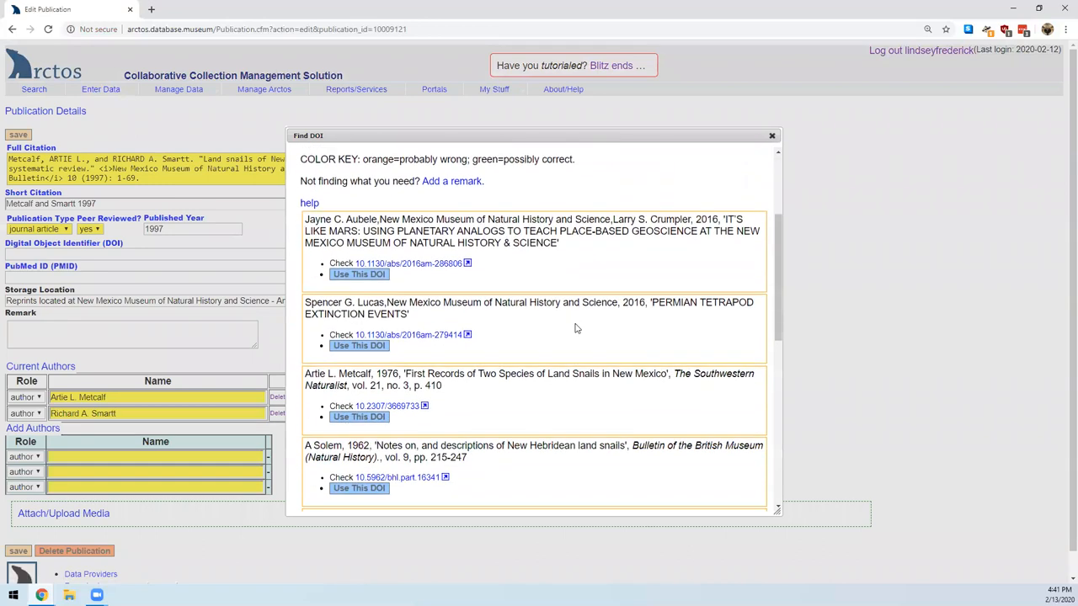
scroll(575, 328, down, 1)
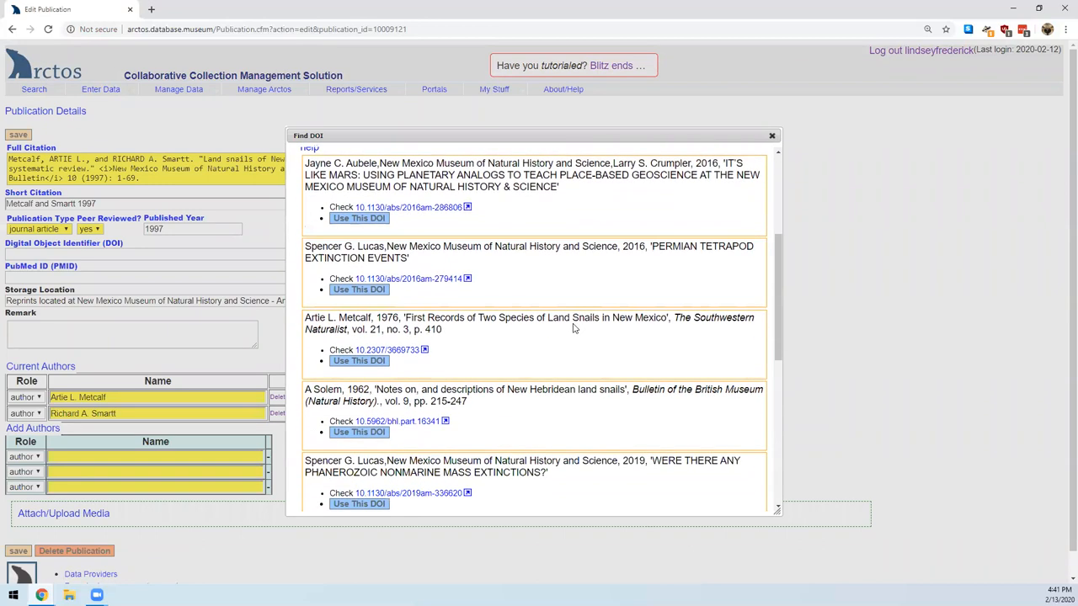
scroll(574, 328, down, 1)
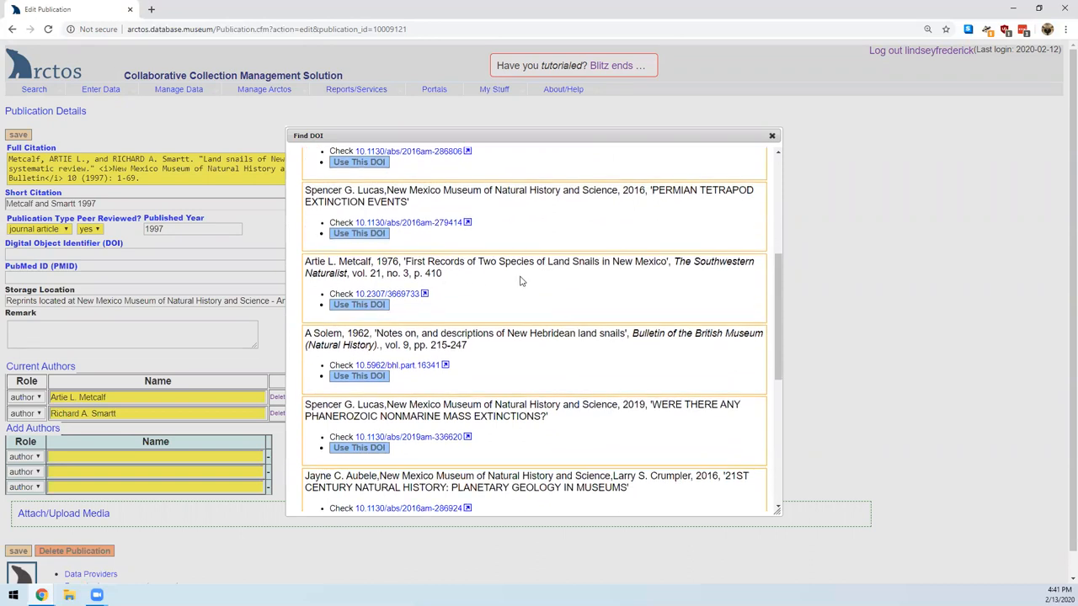
scroll(543, 280, down, 1)
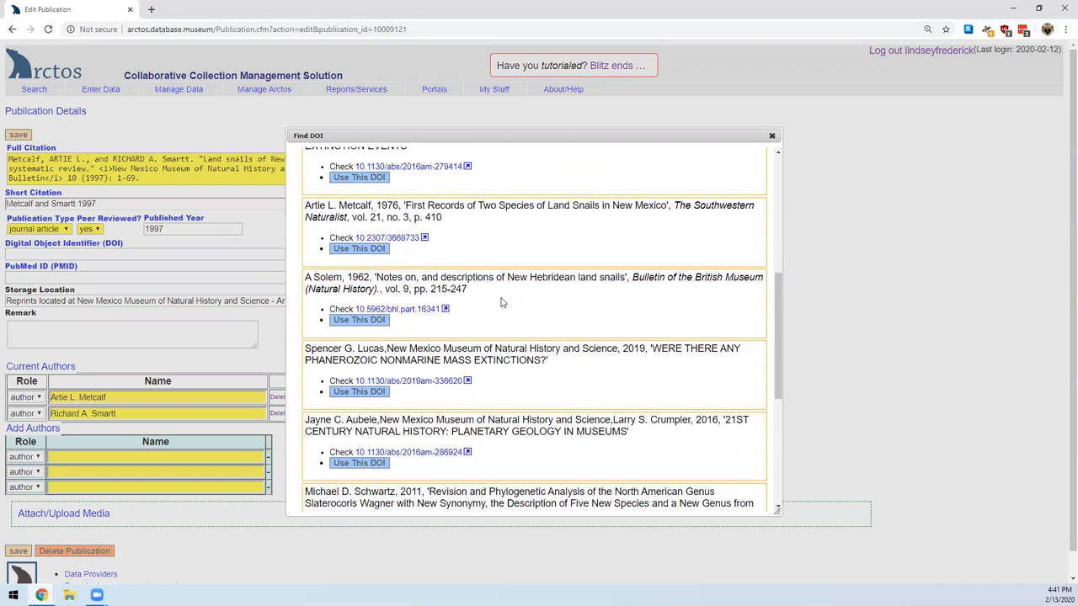
scroll(501, 303, down, 2)
scroll(501, 301, down, 3)
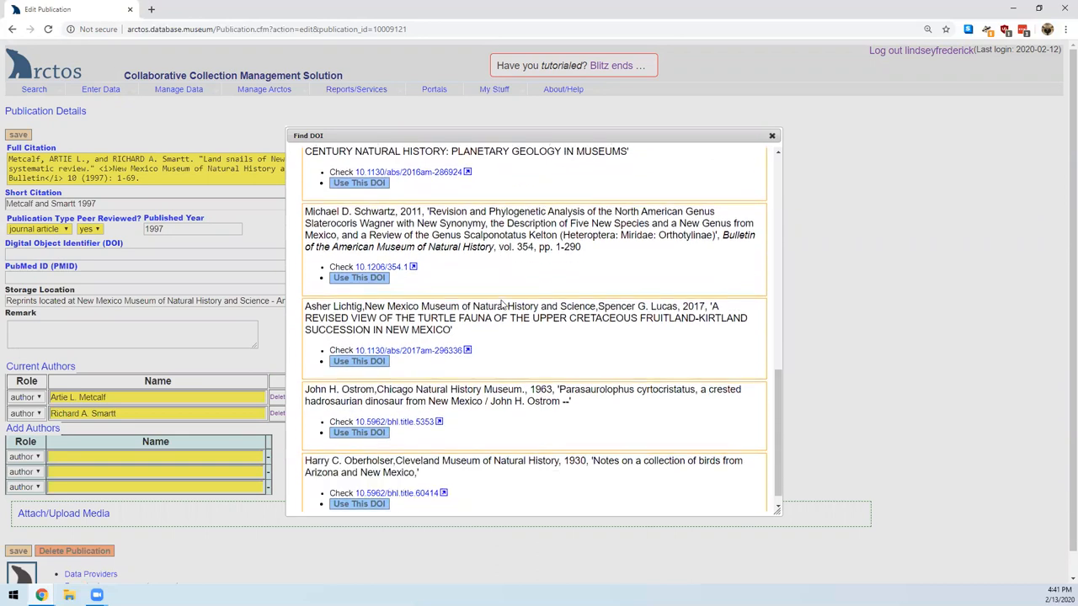
scroll(516, 367, down, 1)
scroll(516, 367, down, 1)
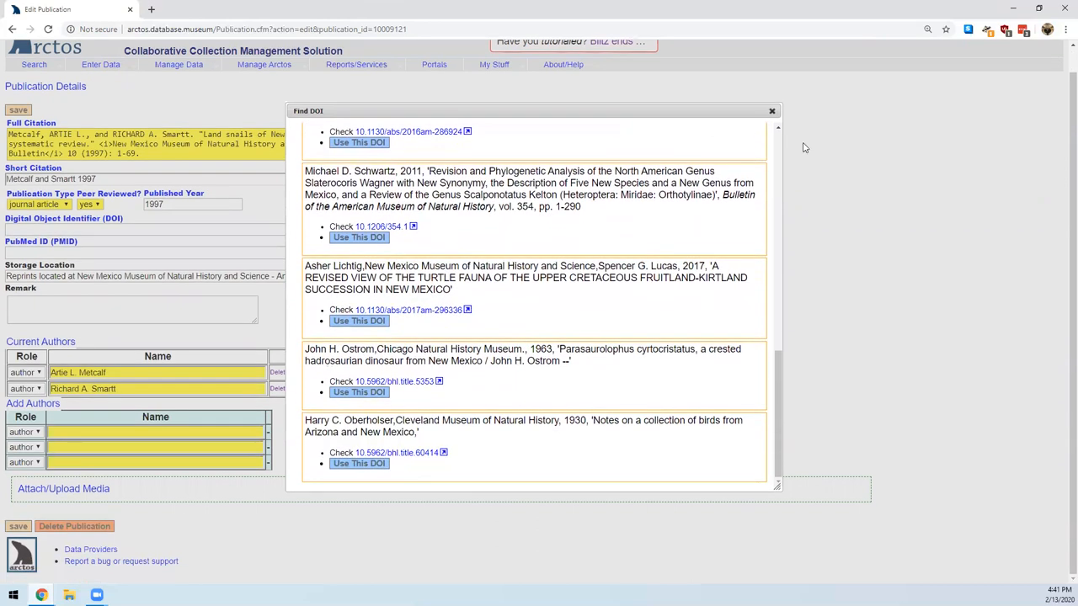
click(772, 112)
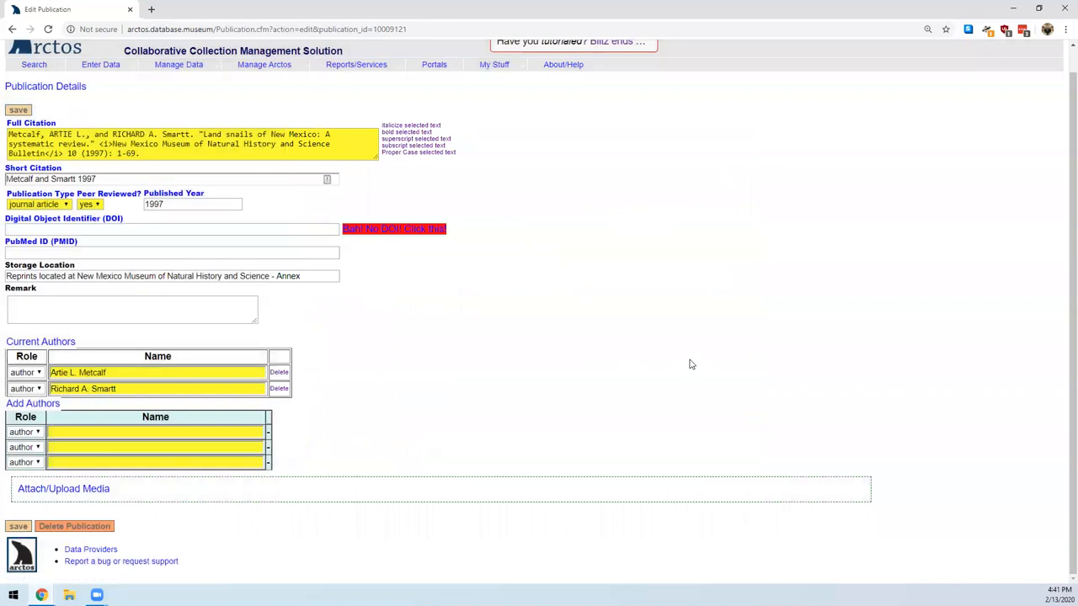